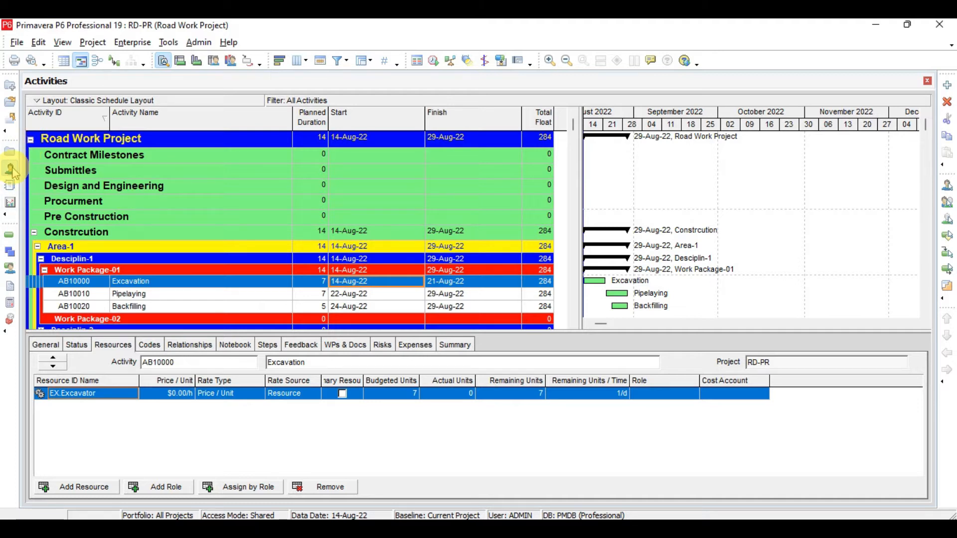
# Step: Open the project's resources and view the Excavator resource's details, including its assigned calendar
pyautogui.click(10, 170)
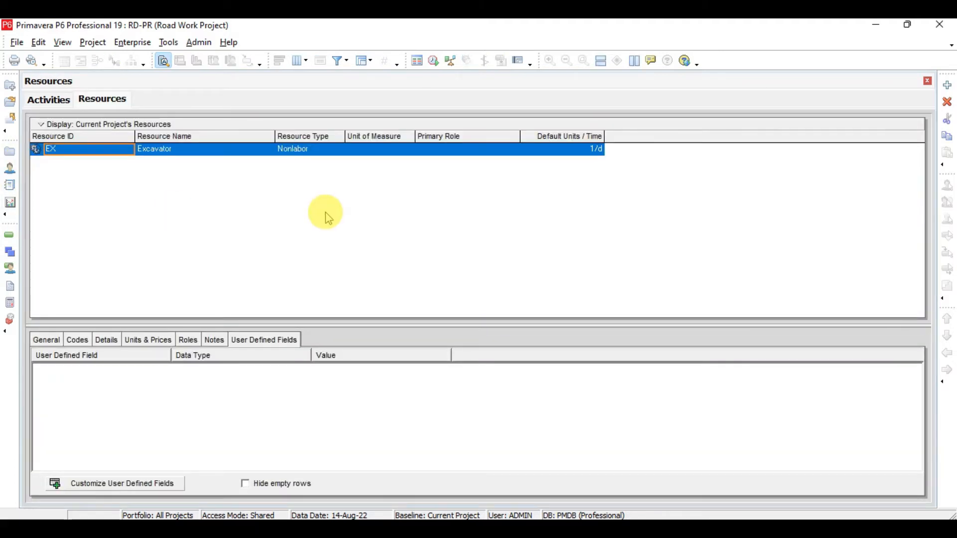
pyautogui.click(45, 339)
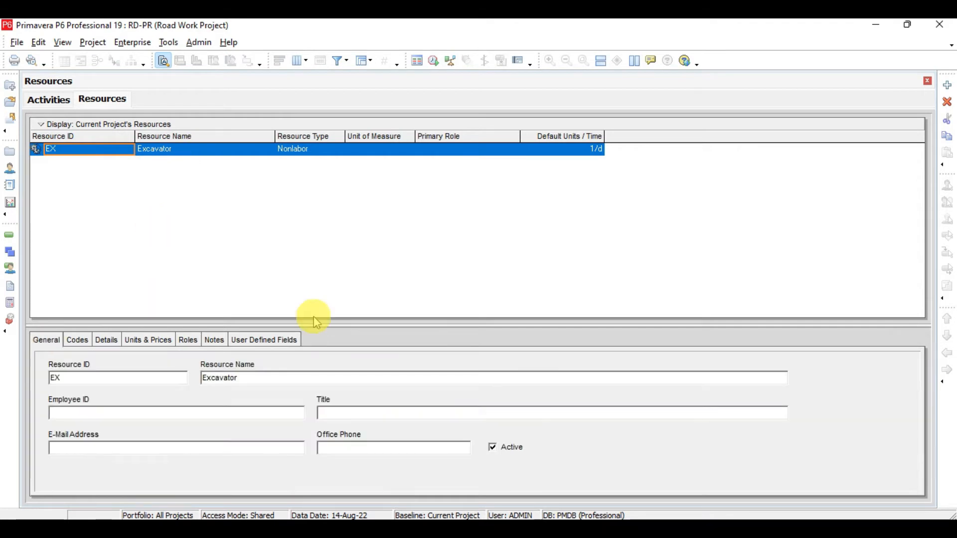
pyautogui.click(107, 339)
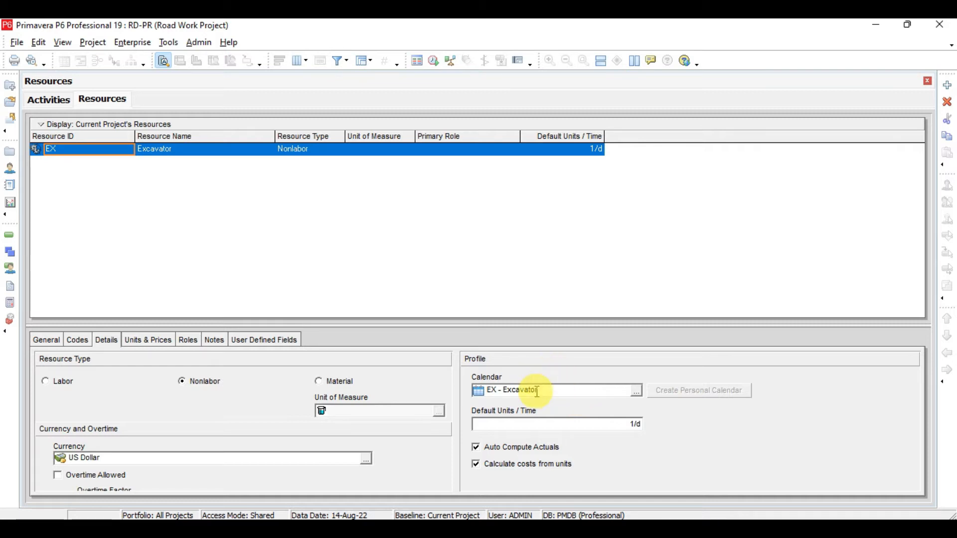
# Step: Examine the workdays and daily work hours of the EX - Excavator personal resource calendar
pyautogui.click(123, 44)
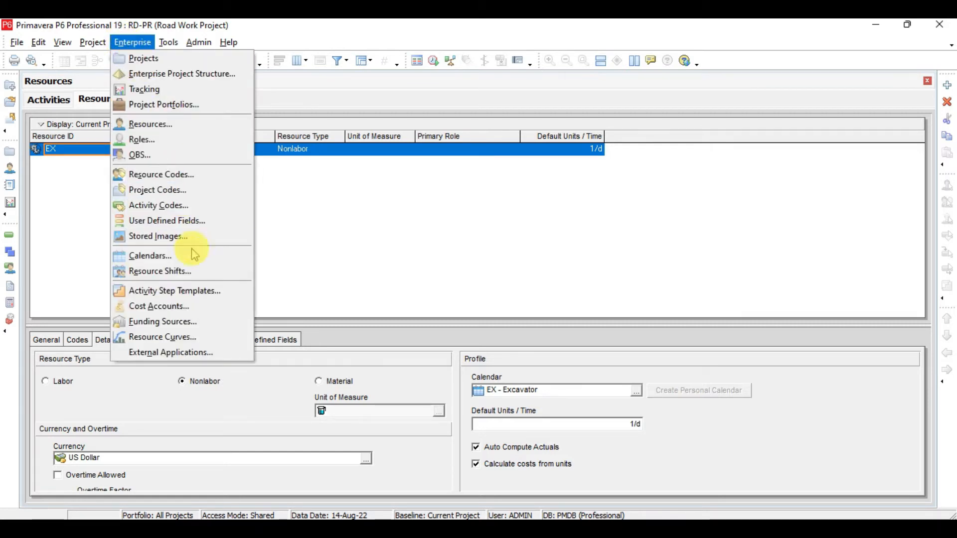
pyautogui.click(191, 255)
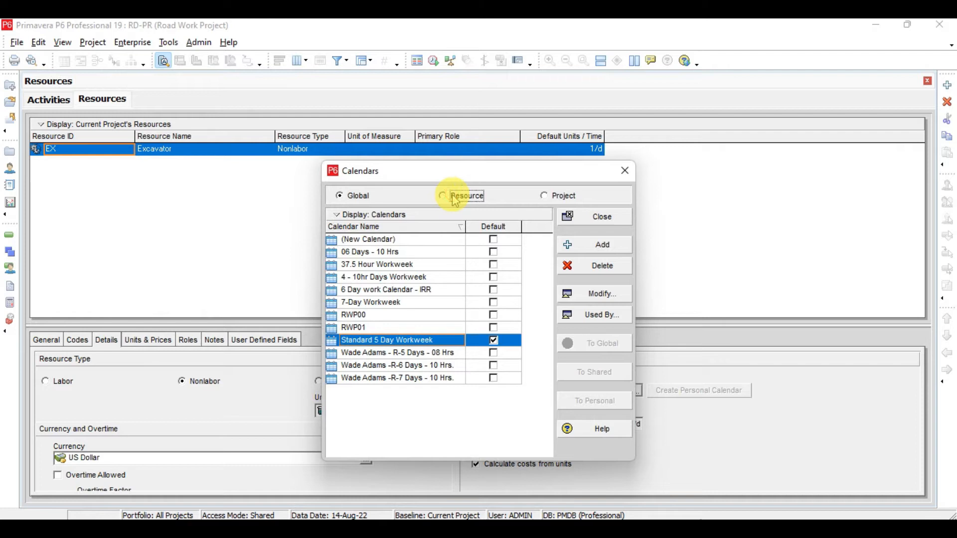
pyautogui.click(455, 196)
pyautogui.click(390, 253)
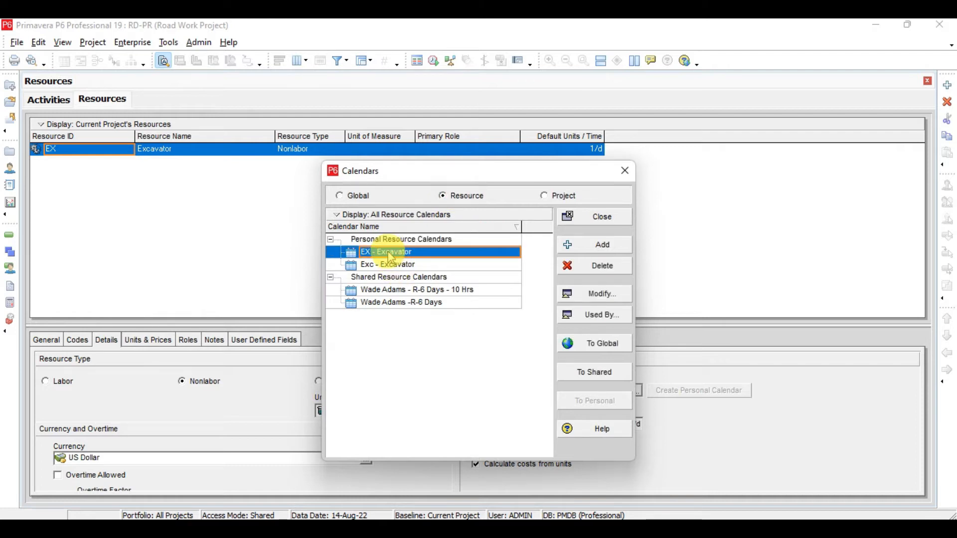
pyautogui.click(588, 299)
pyautogui.click(589, 302)
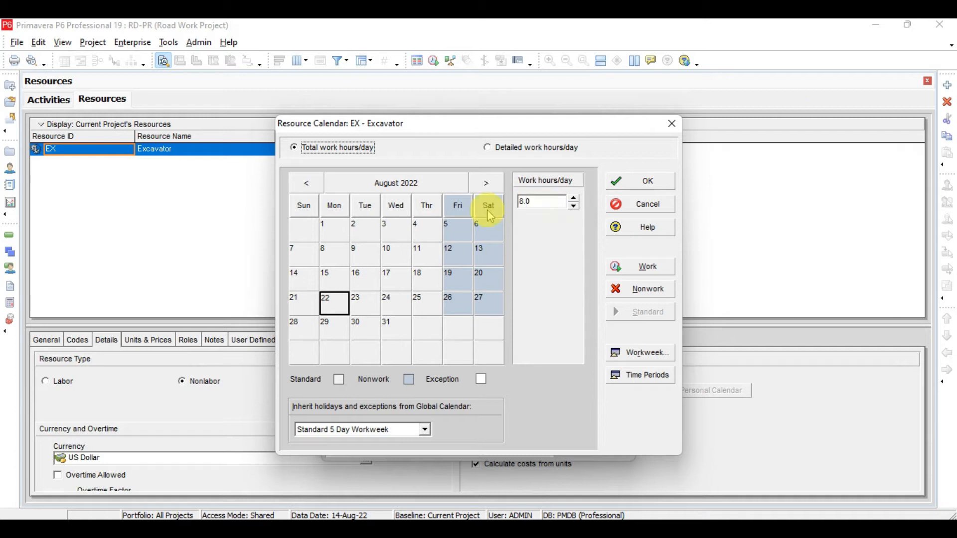
pyautogui.click(408, 273)
pyautogui.click(667, 181)
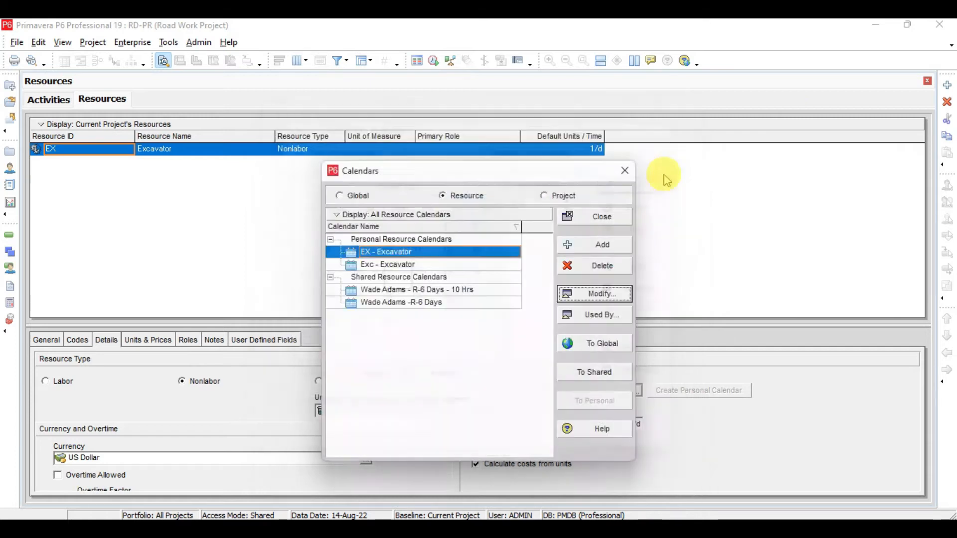
# Step: Examine the workdays and daily work hours of the RWP01 global calendar, and close the calendars
pyautogui.click(365, 198)
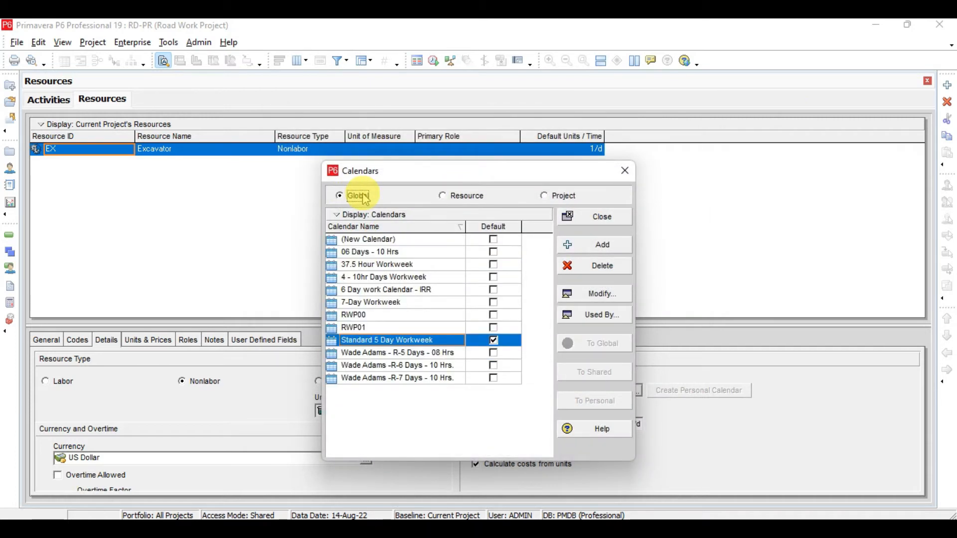
pyautogui.click(380, 329)
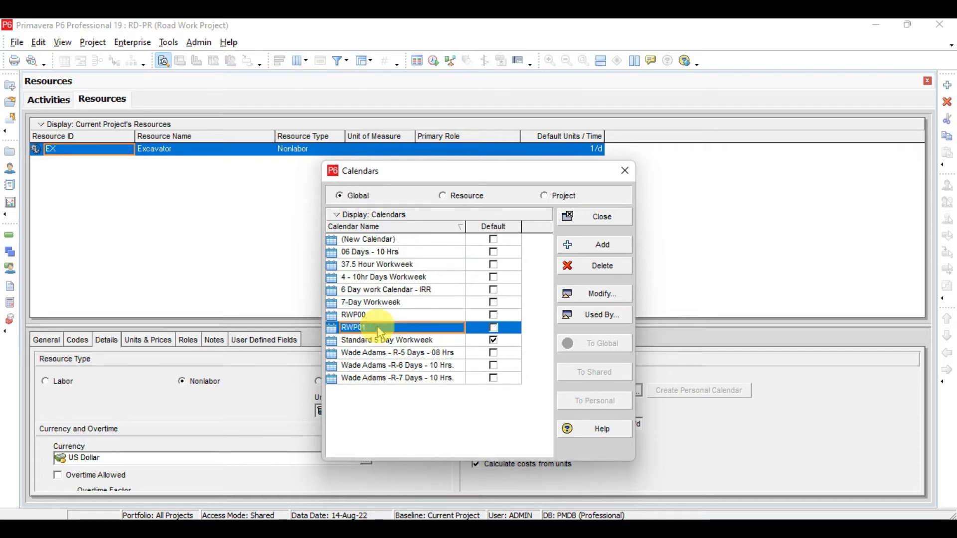
pyautogui.click(589, 298)
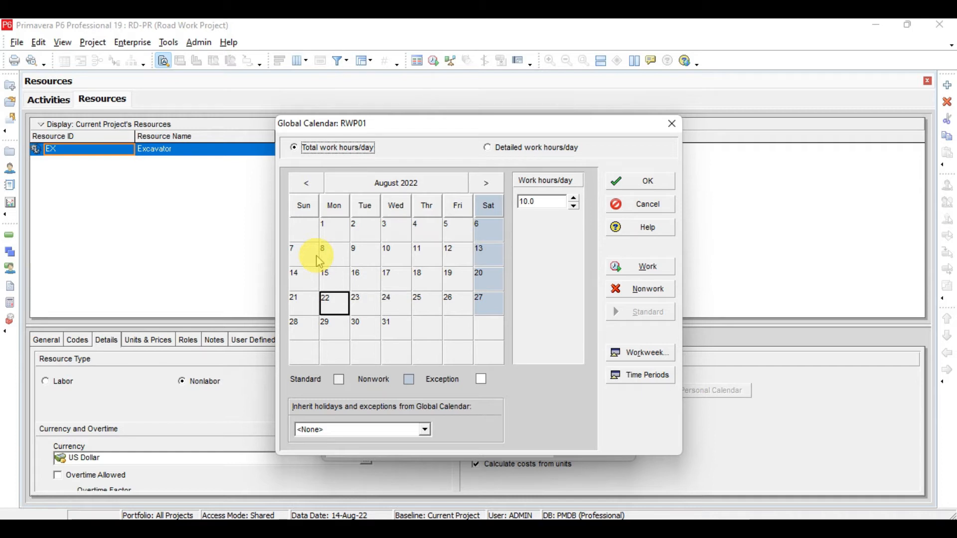
pyautogui.click(649, 182)
pyautogui.click(599, 216)
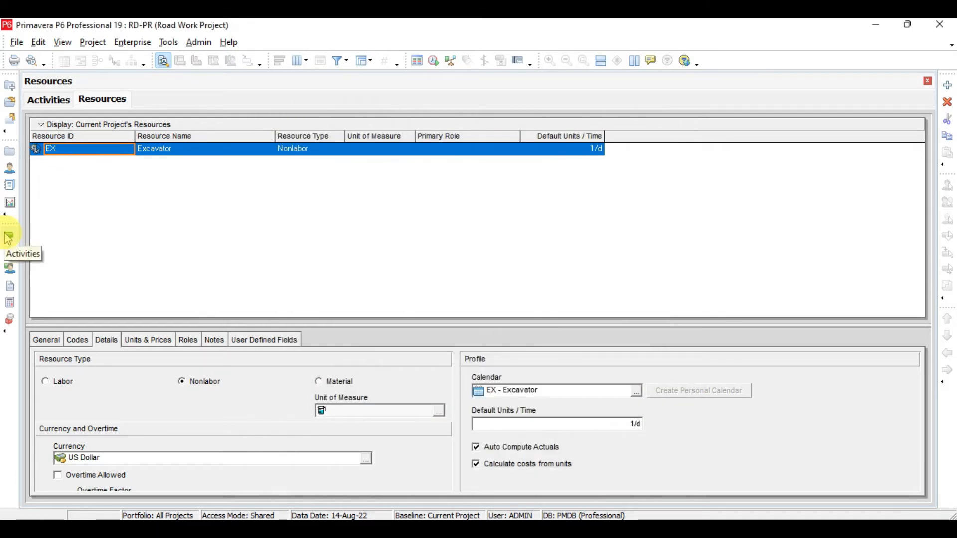
# Step: Return to the activities, set Excavation's activity type to Resource Dependent, and check its resource assignment
pyautogui.click(8, 238)
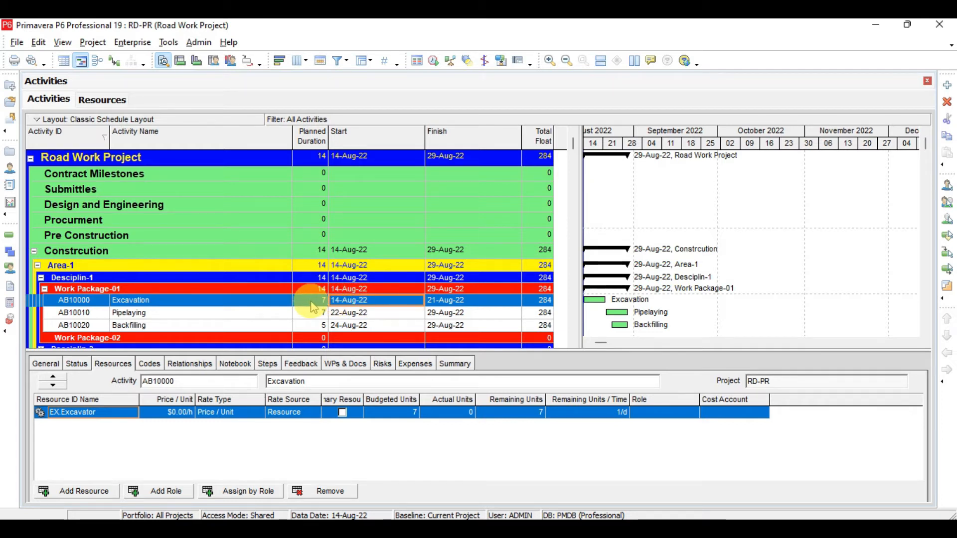
pyautogui.click(444, 303)
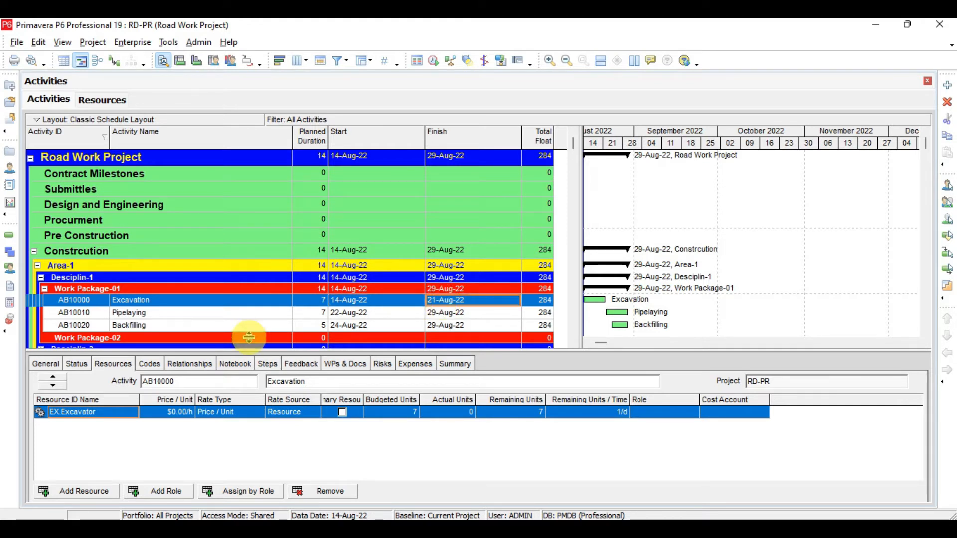
pyautogui.click(56, 362)
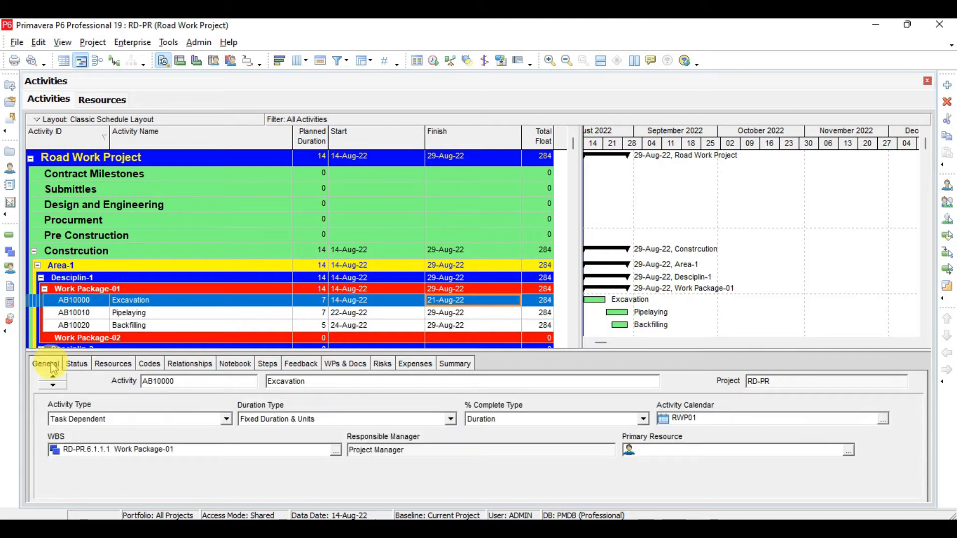
pyautogui.click(219, 420)
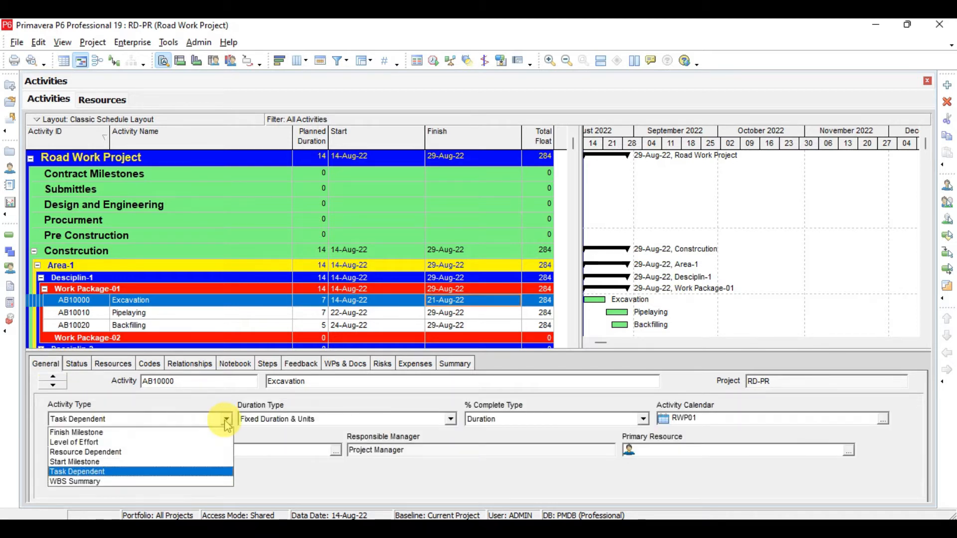
pyautogui.click(149, 452)
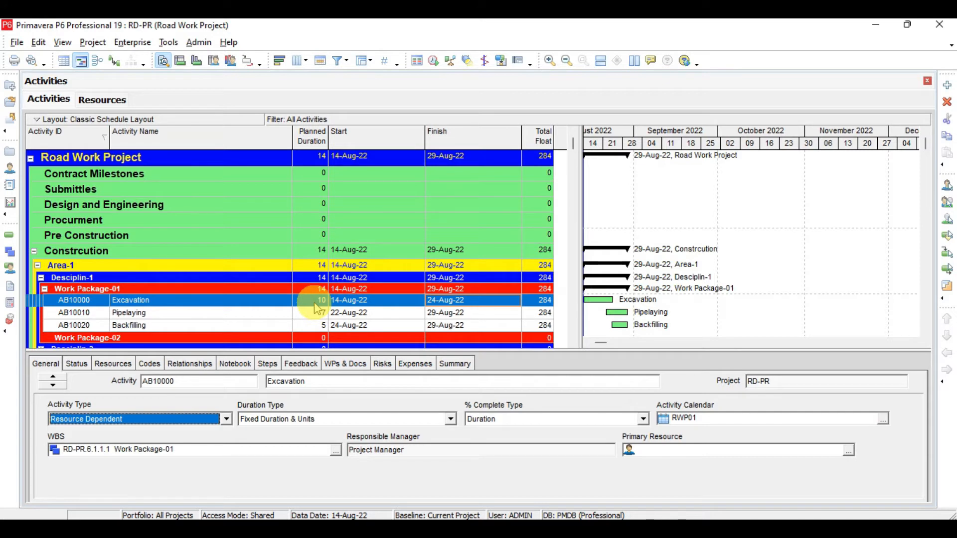
pyautogui.click(113, 363)
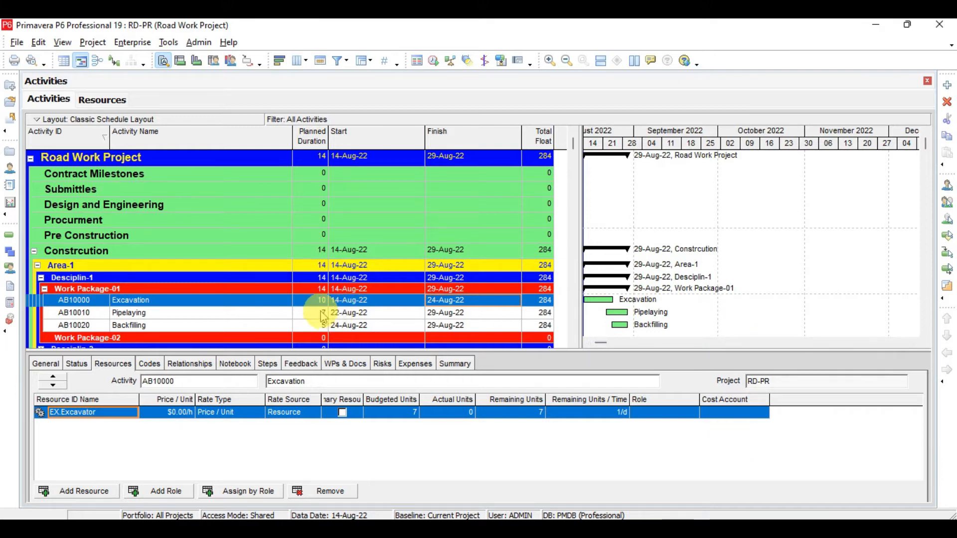
# Step: Set the activity type of both Pipelaying and Backfilling to Resource Dependent
pyautogui.click(46, 365)
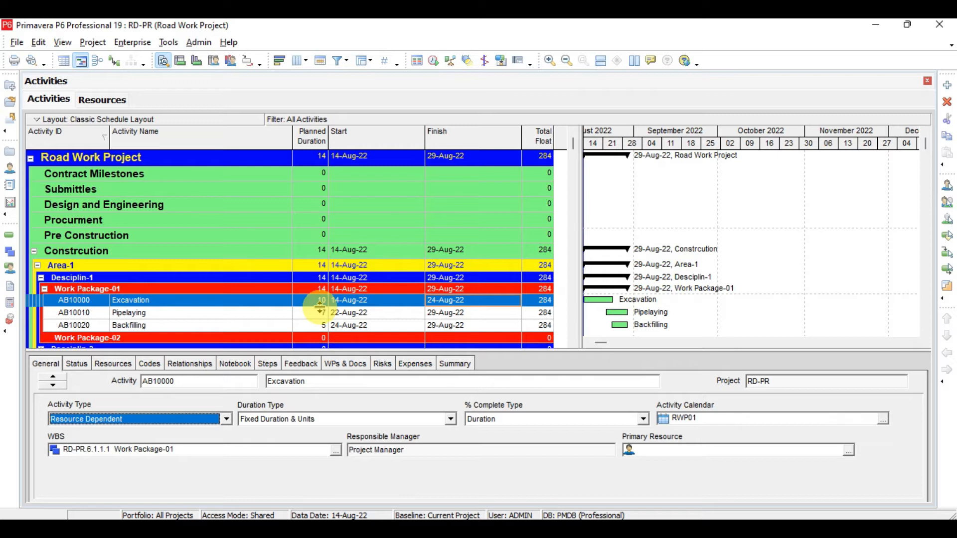
pyautogui.click(256, 313)
pyautogui.click(227, 419)
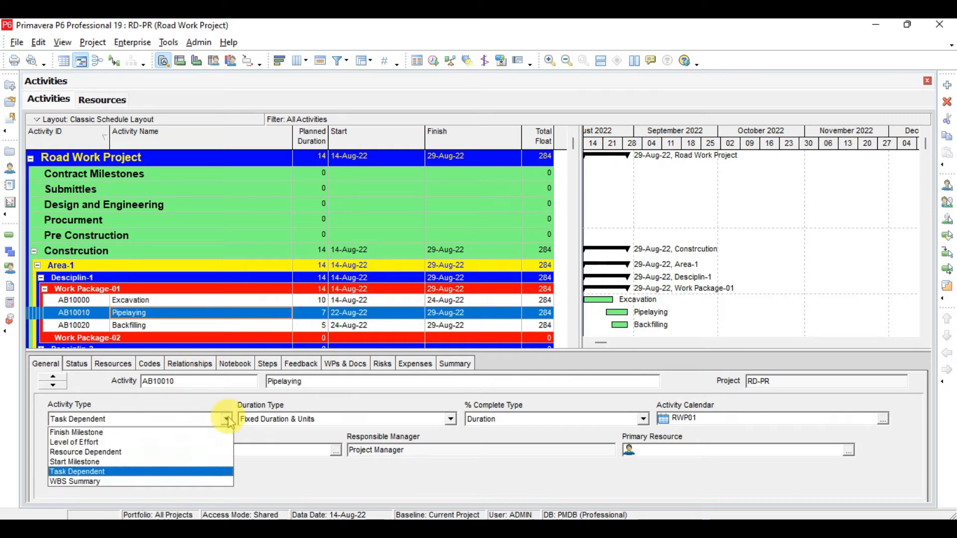
pyautogui.click(133, 451)
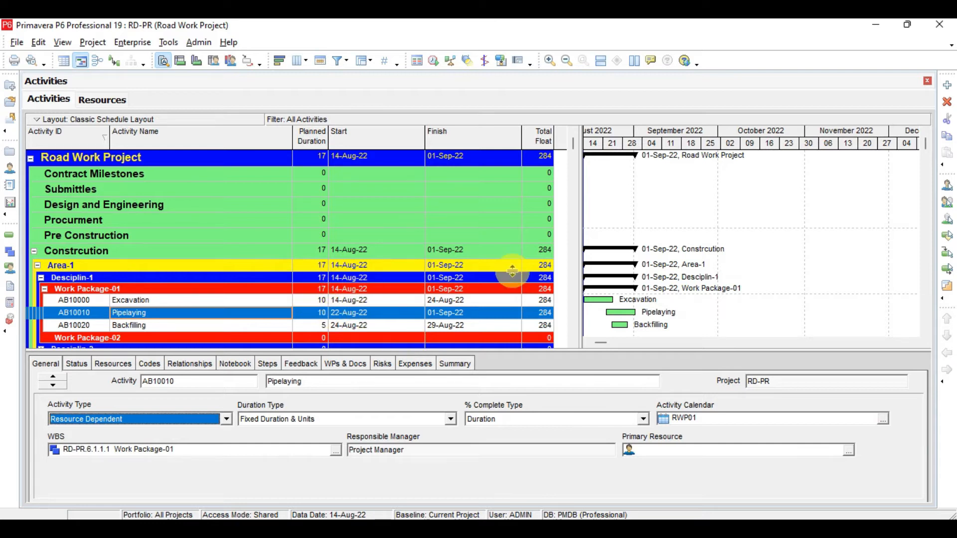
pyautogui.click(268, 328)
pyautogui.click(225, 418)
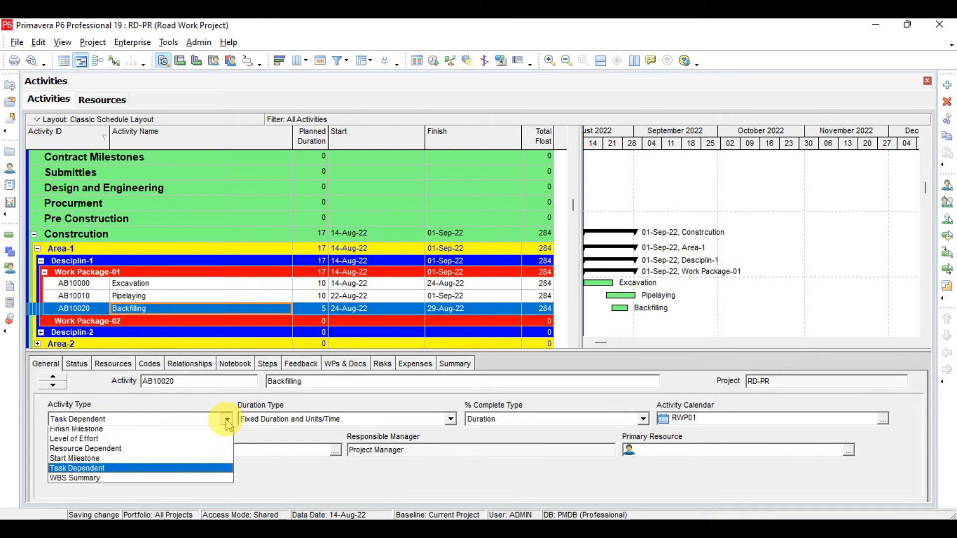
pyautogui.click(99, 443)
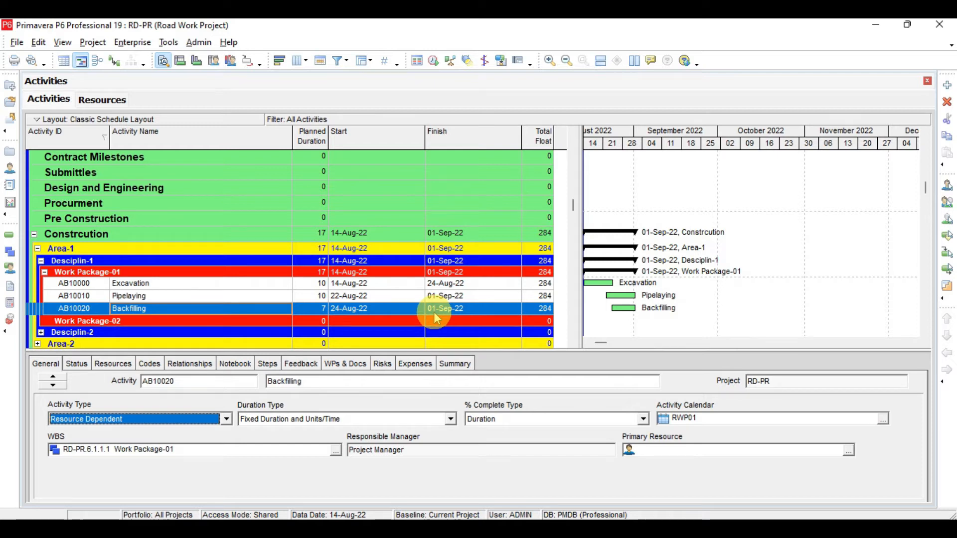
# Step: Reschedule the project with the current data date and review the dates of the Work Package-01 activities
pyautogui.press('F9')
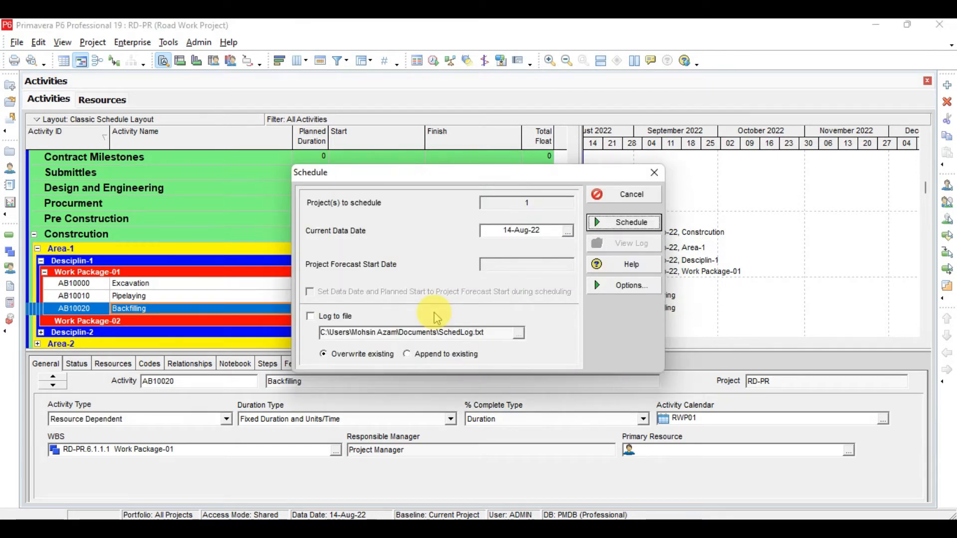
pyautogui.press('Return')
pyautogui.press('Up')
pyautogui.press('Up')
pyautogui.press('Down')
pyautogui.press('Down')
pyautogui.press('Up')
pyautogui.press('Up')
pyautogui.press('Down')
pyautogui.press('Down')
pyautogui.press('Up')
pyautogui.press('Up')
pyautogui.press('Right')
pyautogui.press('Right')
pyautogui.press('Right')
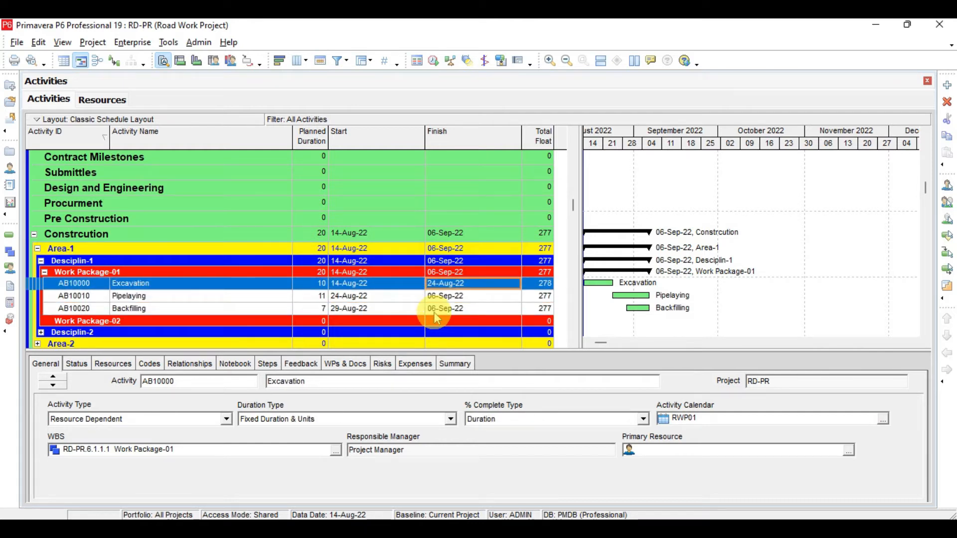
pyautogui.press('Down')
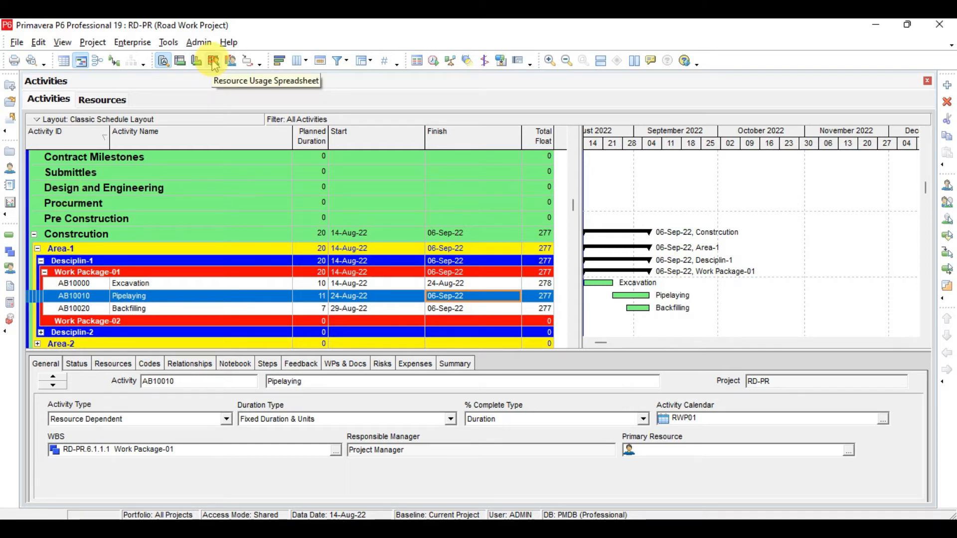
# Step: Show the resource usage profile for the Excavator and set the timescale date interval to Week/Day 1
pyautogui.click(231, 60)
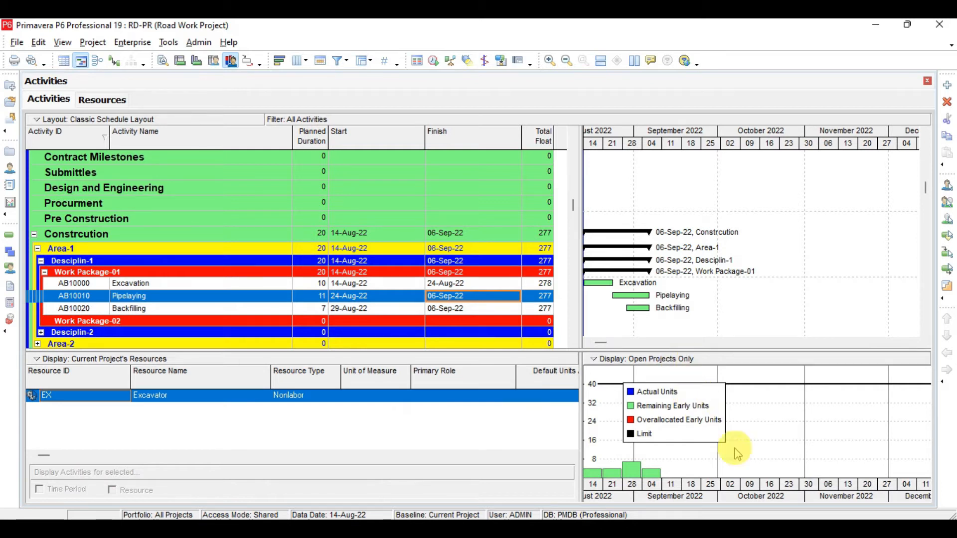
pyautogui.rightClick(632, 485)
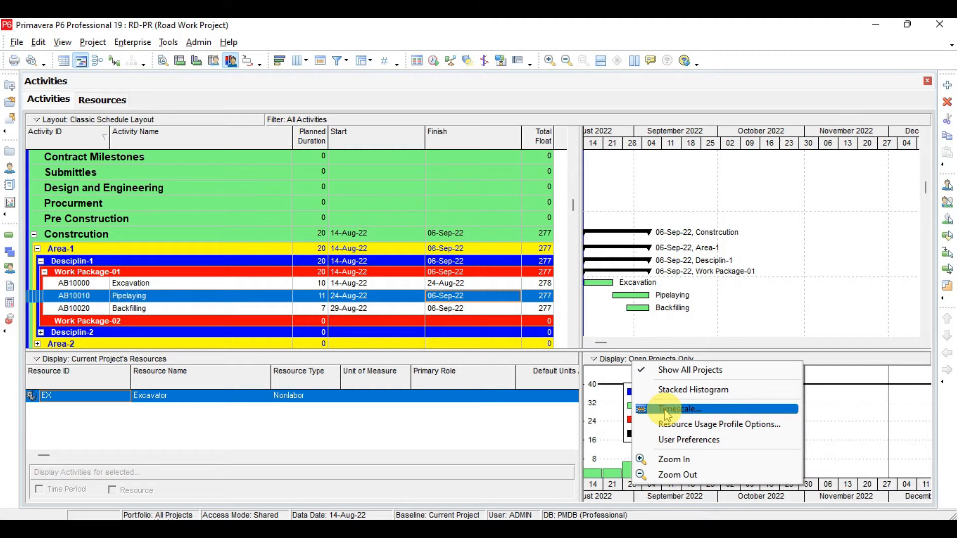
pyautogui.click(667, 413)
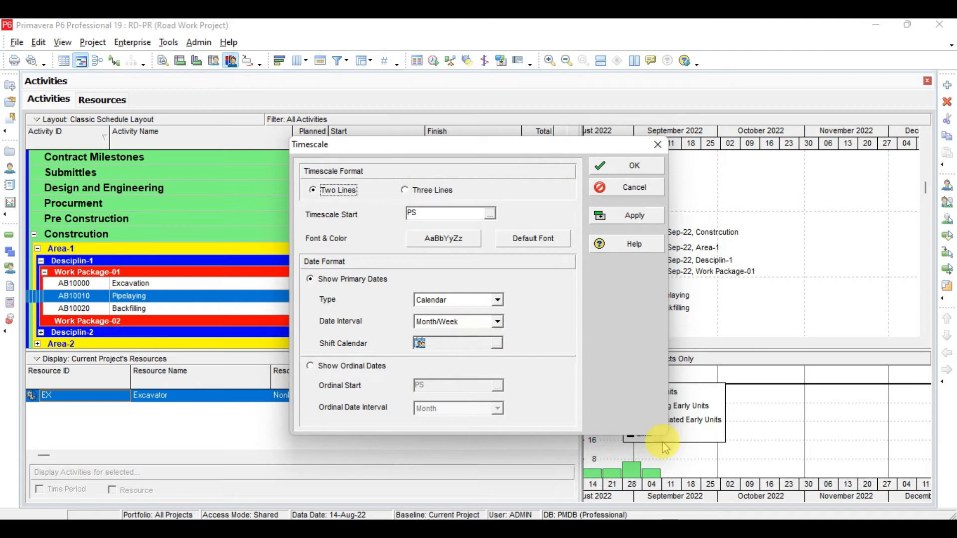
pyautogui.click(498, 321)
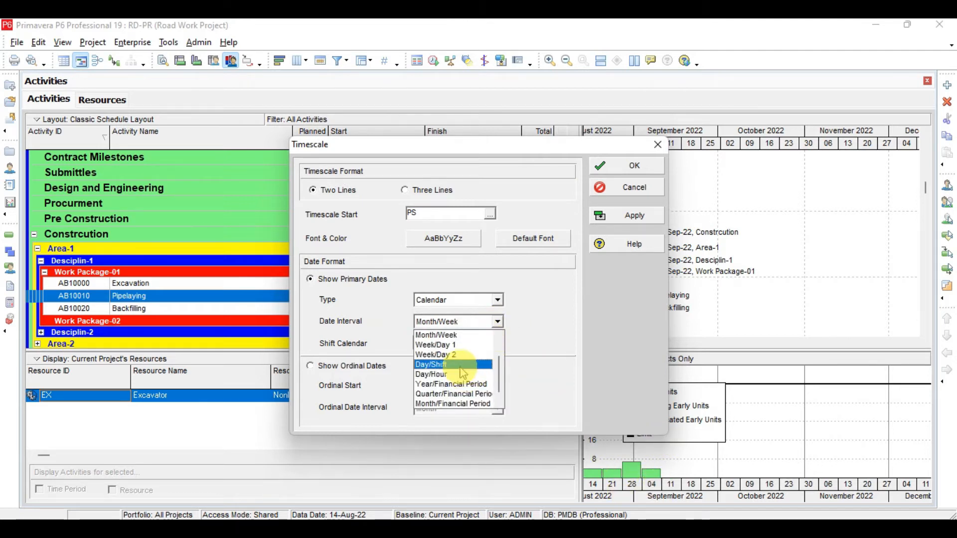
pyautogui.scroll(3, 462, 372)
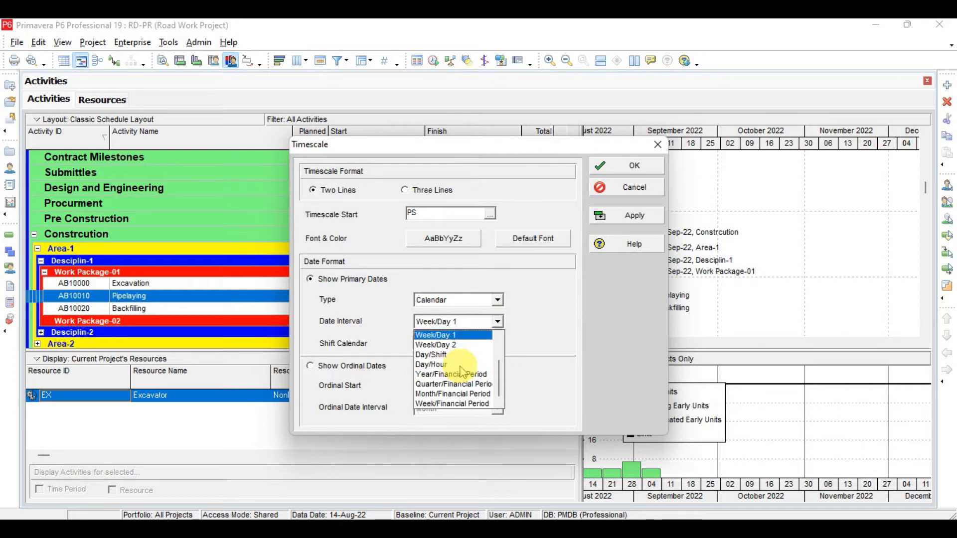
pyautogui.click(451, 335)
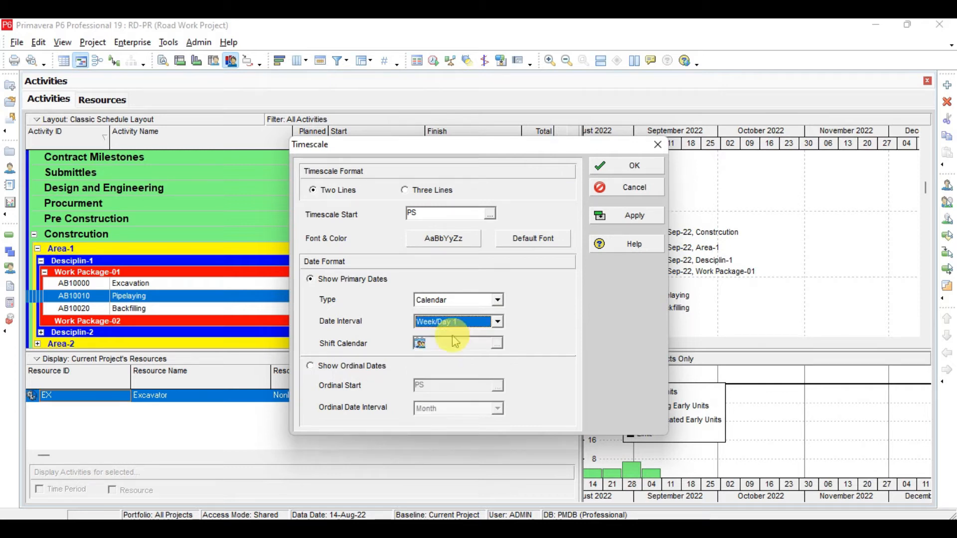
pyautogui.click(636, 217)
pyautogui.click(629, 168)
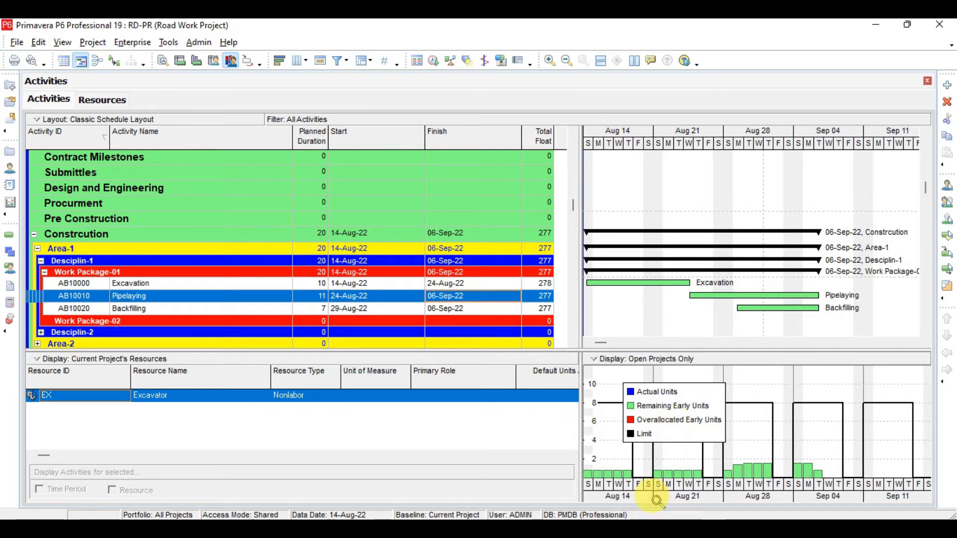
# Step: Look over the Excavator resource's row, and replace the Gantt chart with the activity table
pyautogui.click(328, 397)
pyautogui.press('Tab')
pyautogui.press('Tab')
pyautogui.press('Tab')
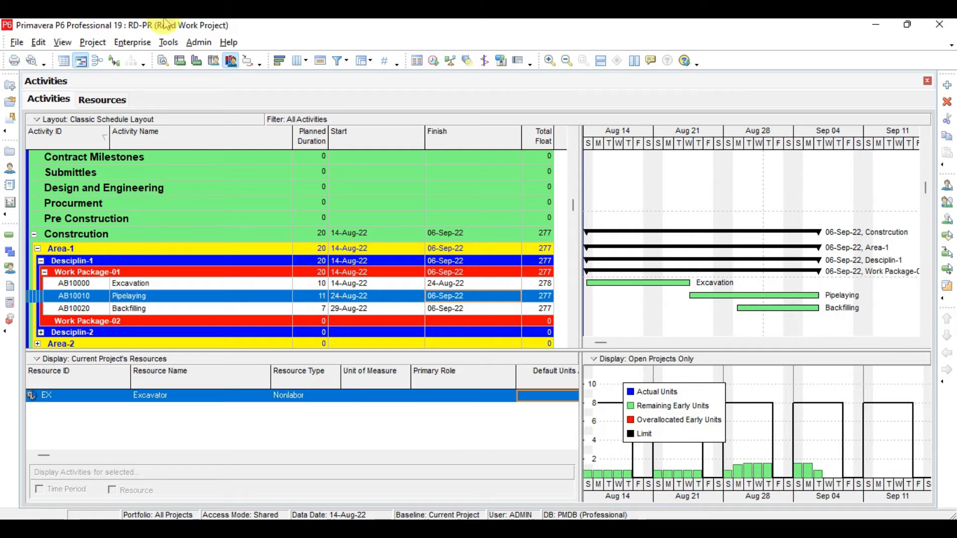
pyautogui.click(64, 62)
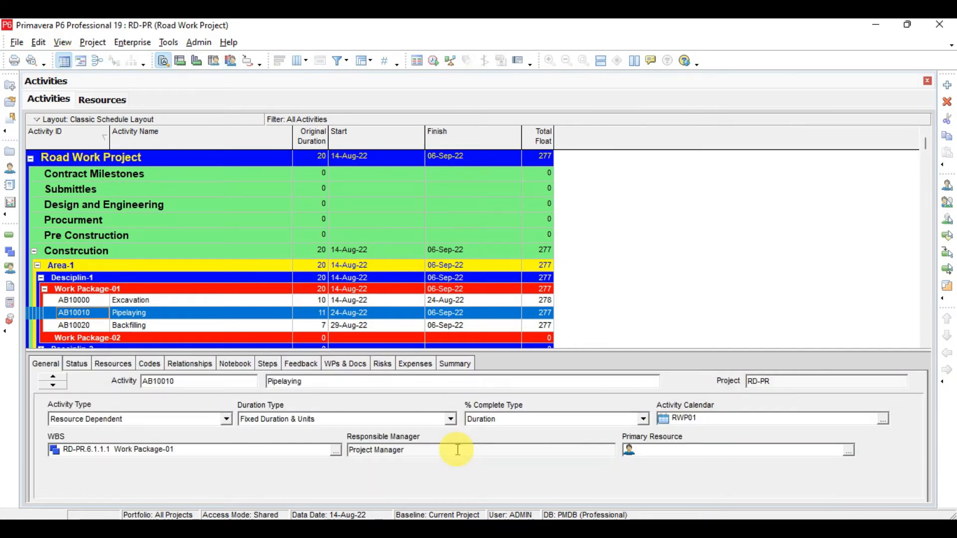
# Step: Set the Excavator's remaining units per time on the Backfilling activity to 4/d and reschedule the project
pyautogui.click(332, 325)
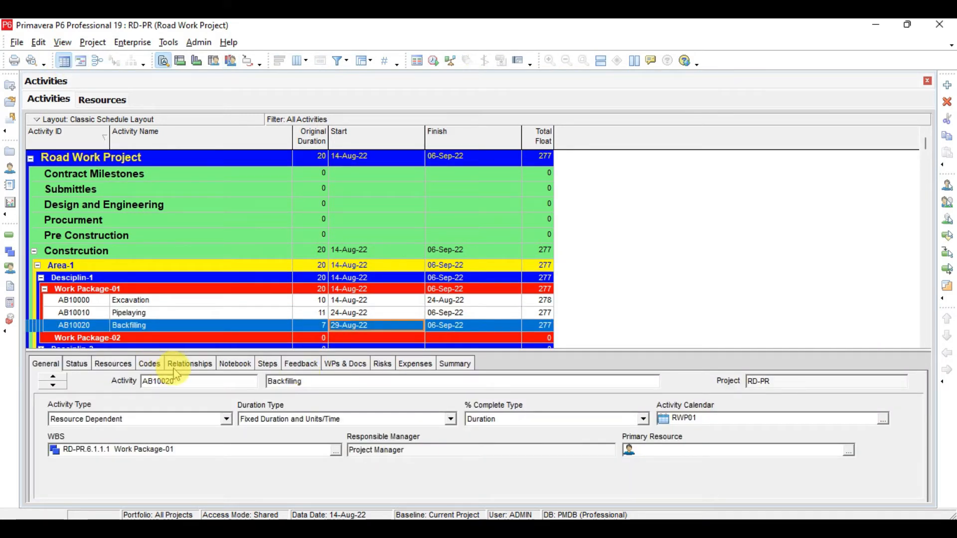
pyautogui.click(114, 365)
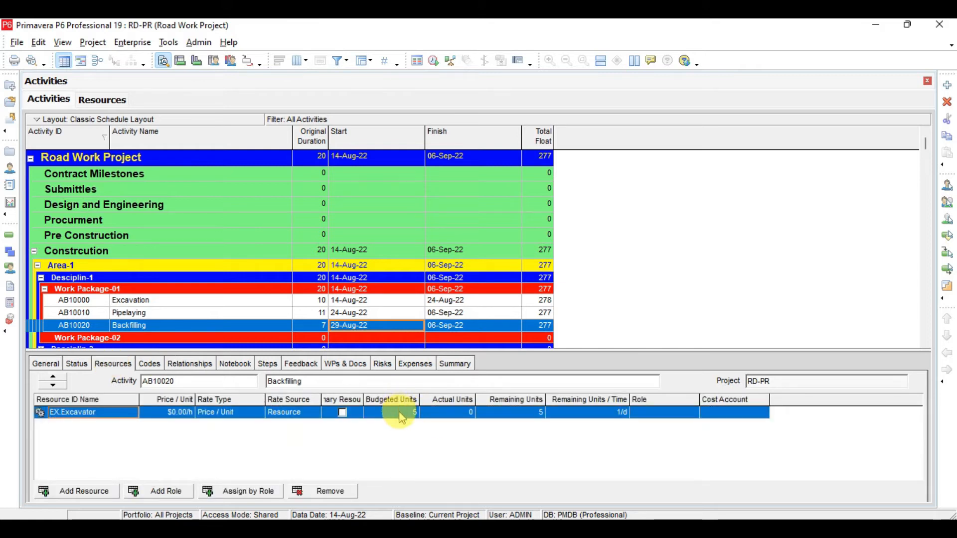
pyautogui.click(602, 418)
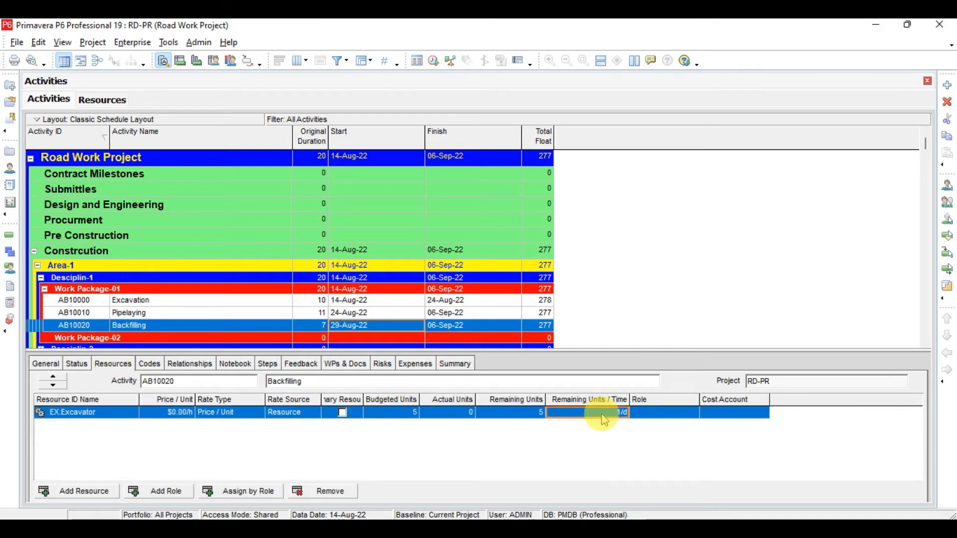
pyautogui.write('4')
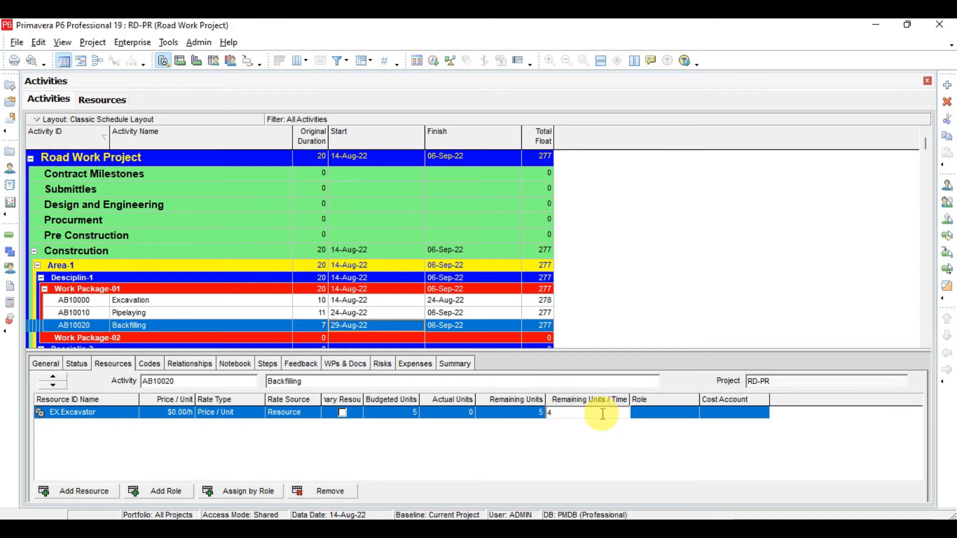
pyautogui.press('Return')
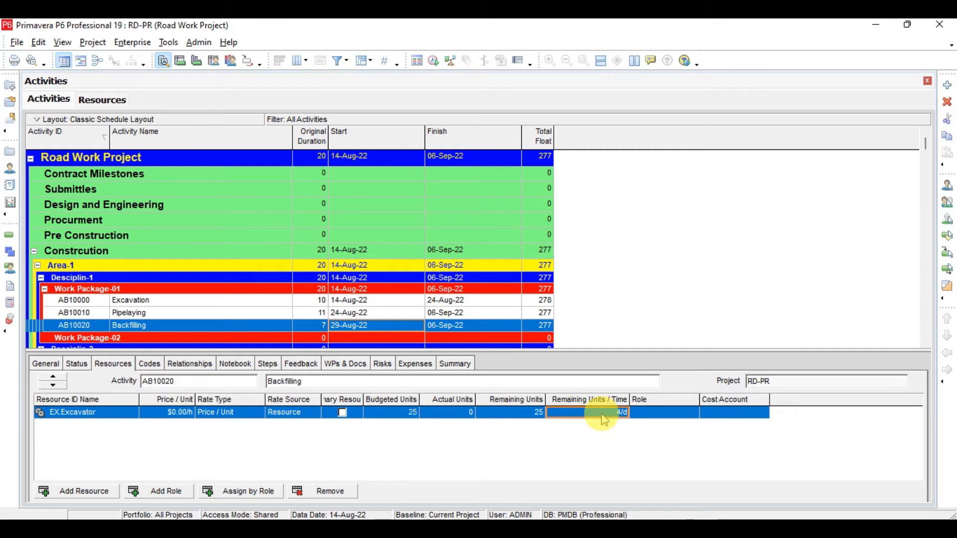
pyautogui.press('F9')
pyautogui.press('Return')
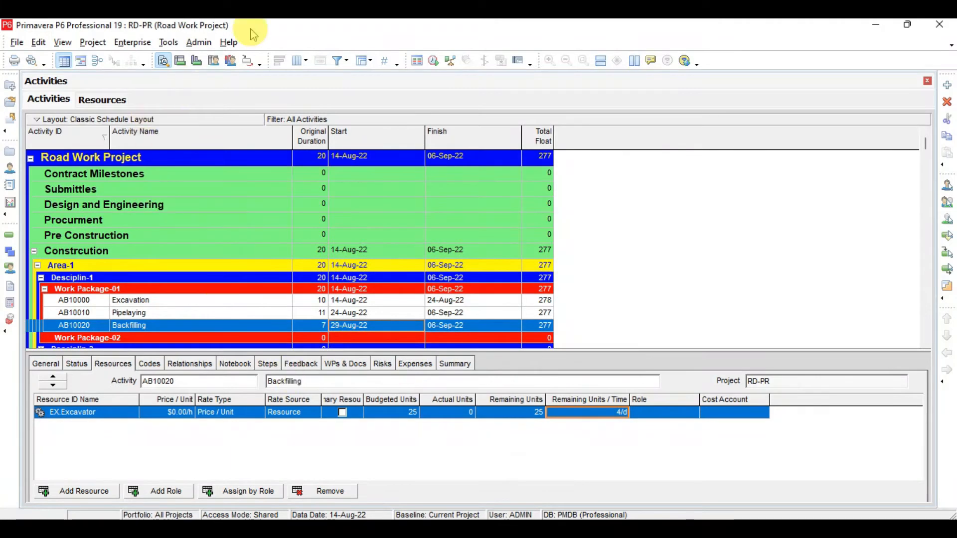
# Step: Check the Excavator's usage profile, and set its remaining units per time to 4/d on both Excavation and Pipelaying
pyautogui.click(232, 61)
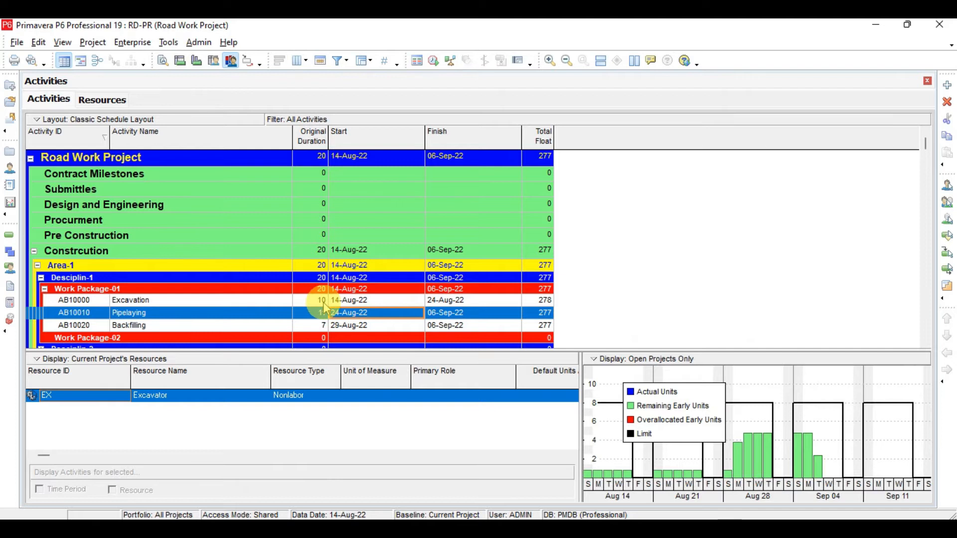
pyautogui.click(322, 300)
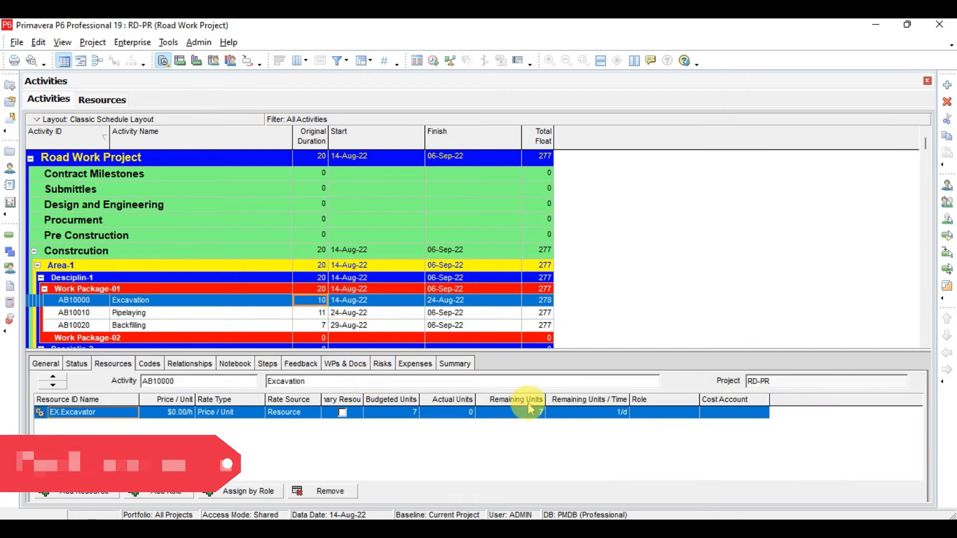
pyautogui.click(573, 413)
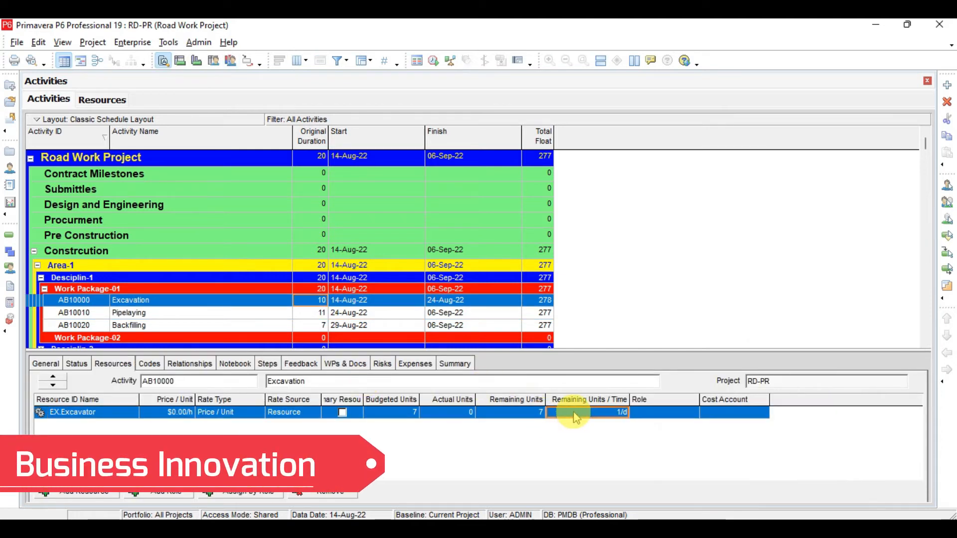
pyautogui.write('4')
pyautogui.press('Return')
pyautogui.click(206, 314)
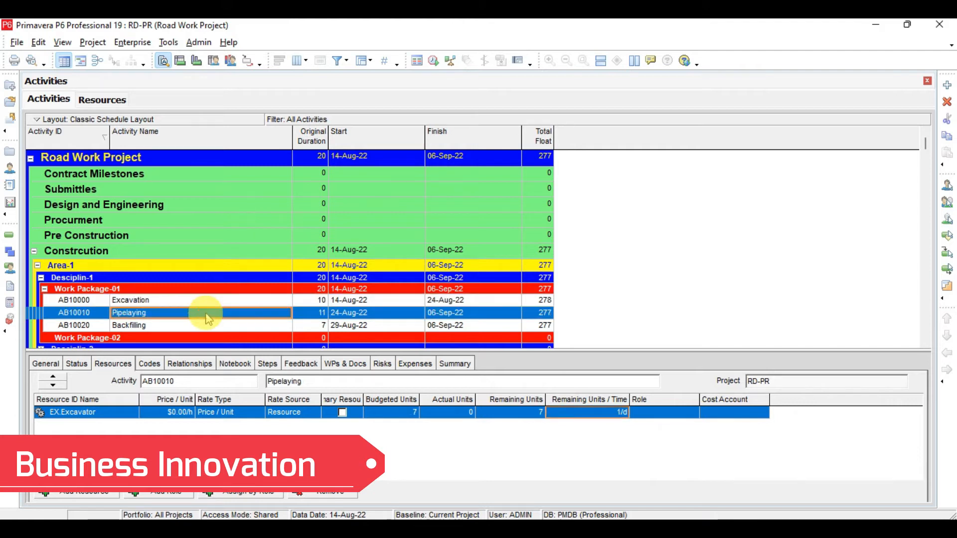
pyautogui.click(598, 412)
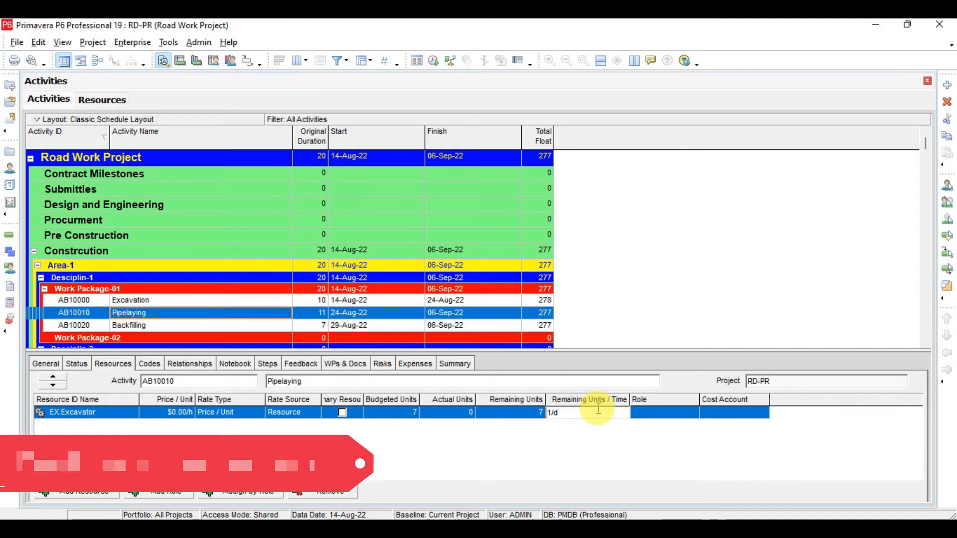
pyautogui.write('4')
pyautogui.press('Return')
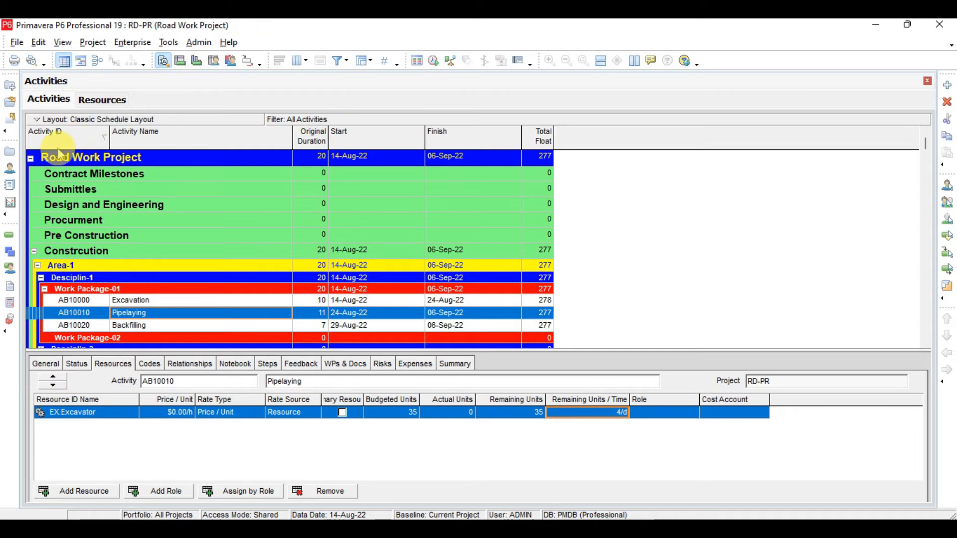
# Step: Set the Excavator resource's maximum units per time to 3/d for the 01-Jan-22 effective date
pyautogui.click(10, 169)
pyautogui.click(459, 149)
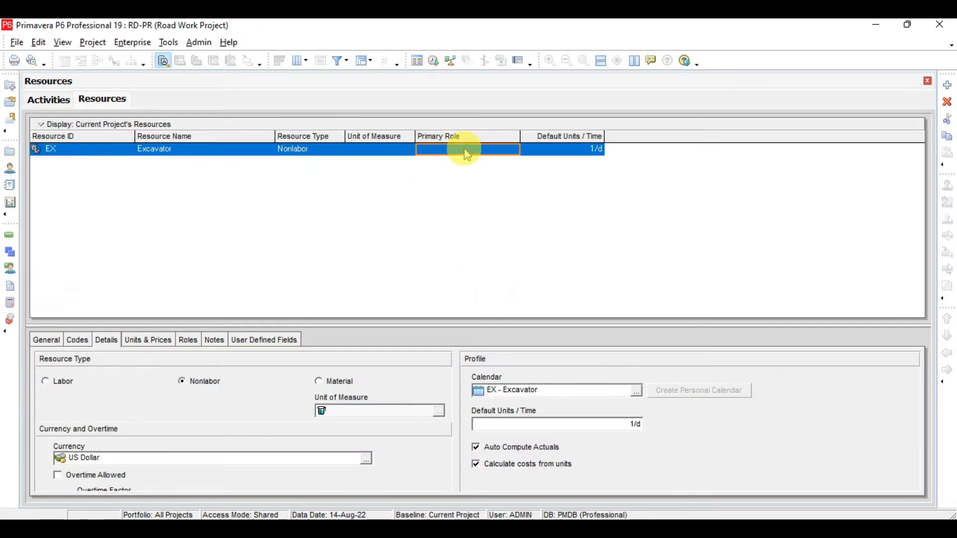
pyautogui.click(159, 339)
pyautogui.click(208, 392)
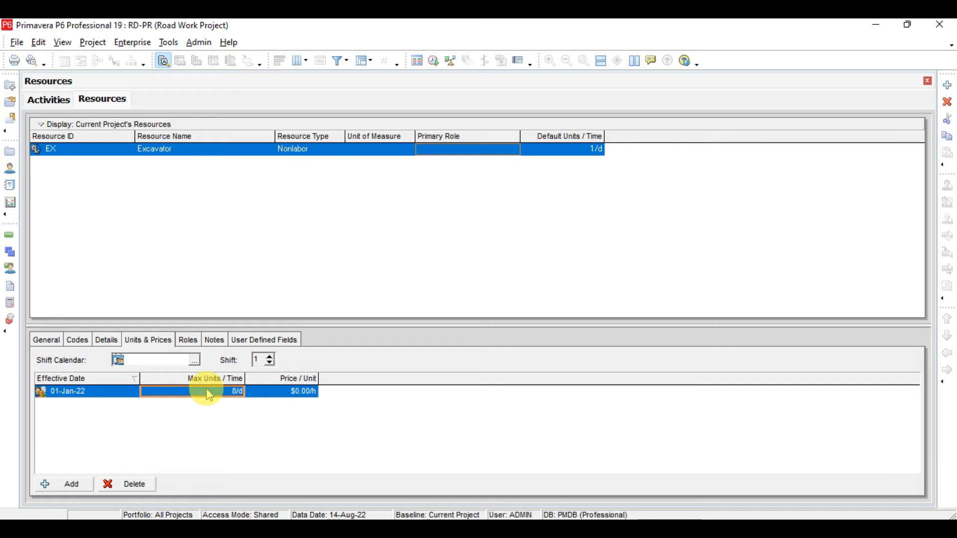
pyautogui.write('3')
pyautogui.press('Return')
# Step: Return to the activities, reschedule the project with the current data date, and show the Excavator's resource usage profile
pyautogui.click(9, 234)
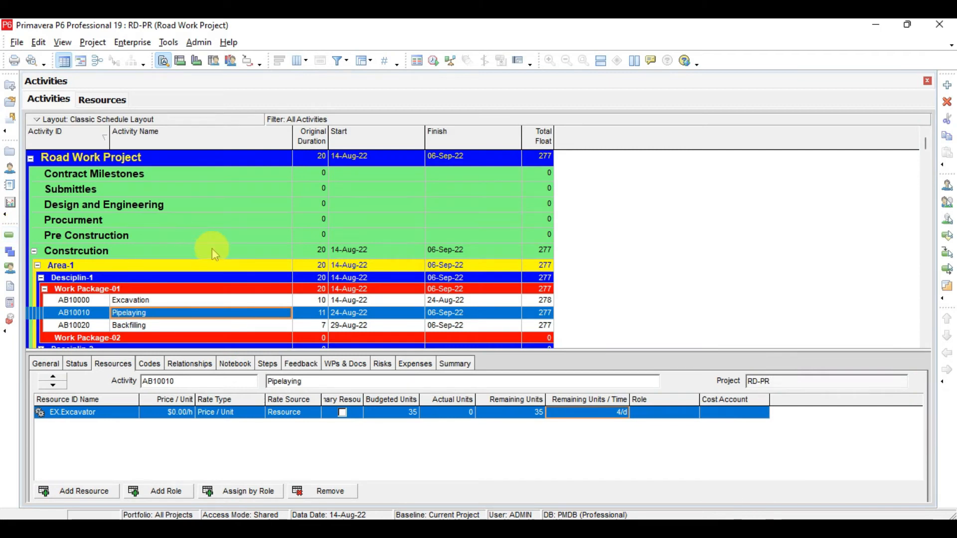
pyautogui.press('F9')
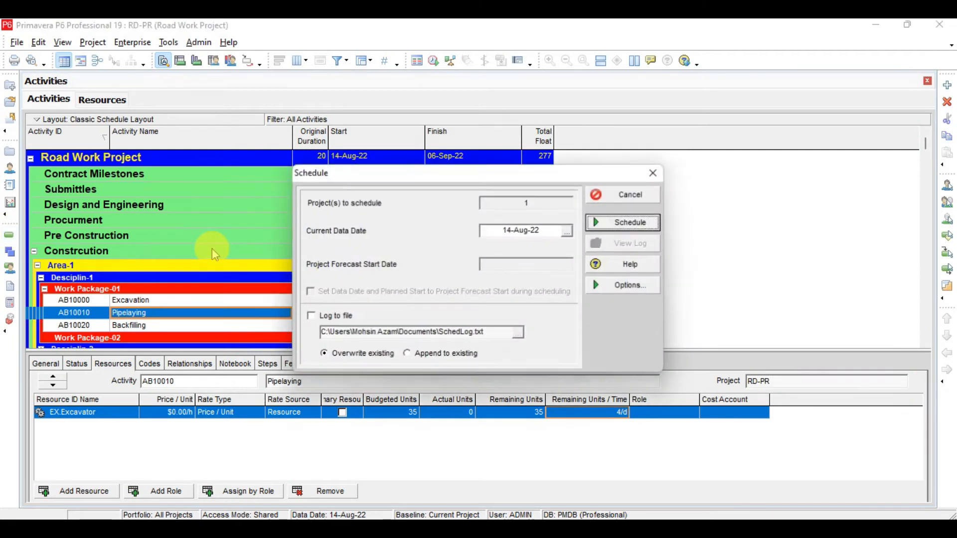
pyautogui.press('Return')
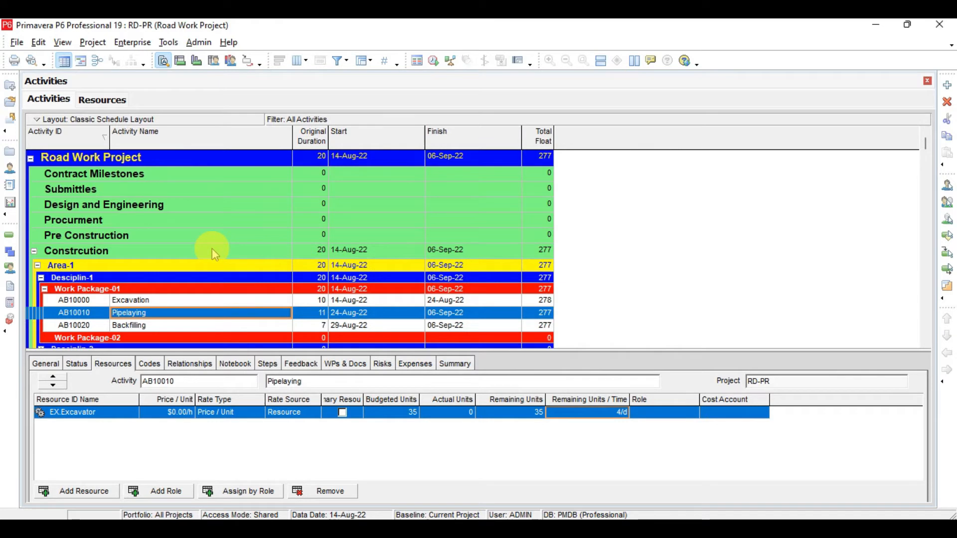
pyautogui.click(230, 60)
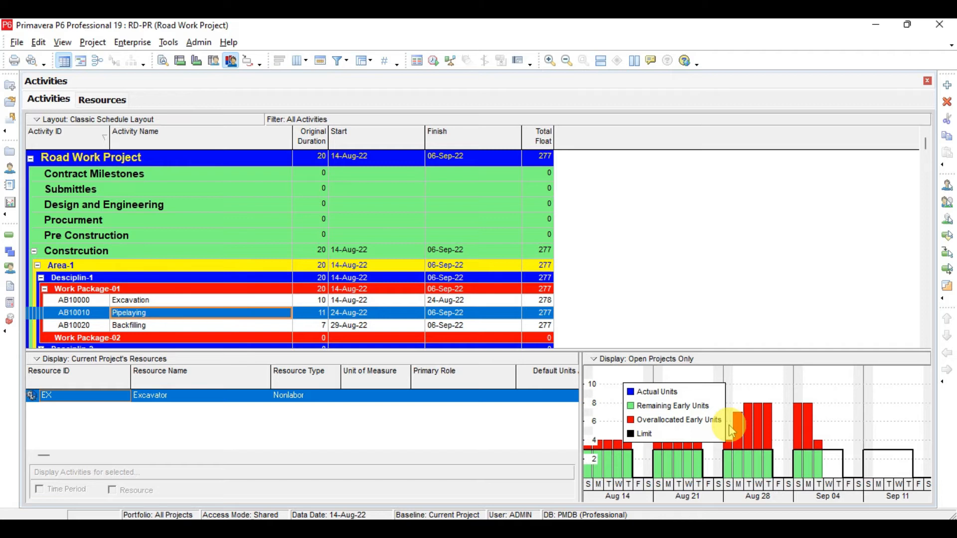
# Step: Change the activity type of Excavation in Work Package-01 to Task Dependent
pyautogui.click(249, 299)
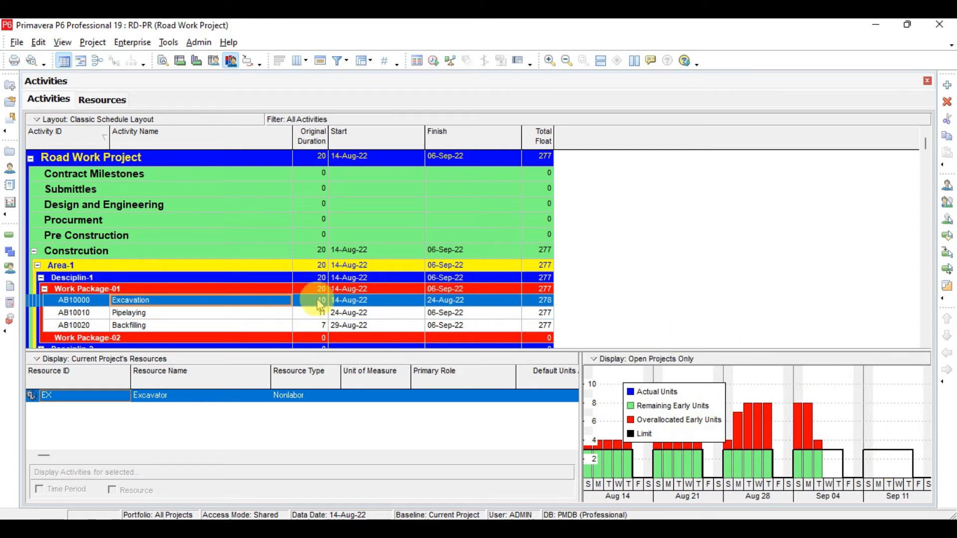
pyautogui.doubleClick(190, 298)
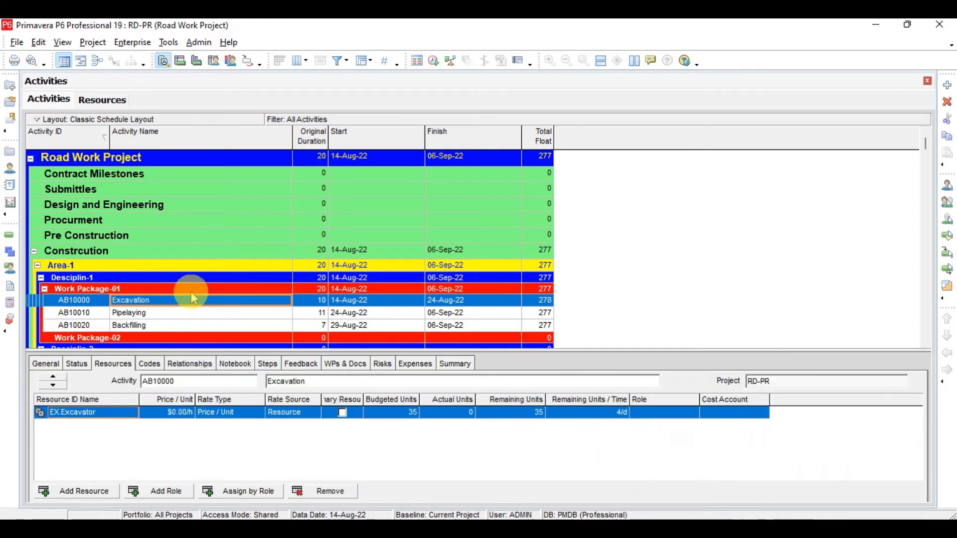
pyautogui.click(43, 363)
pyautogui.click(127, 423)
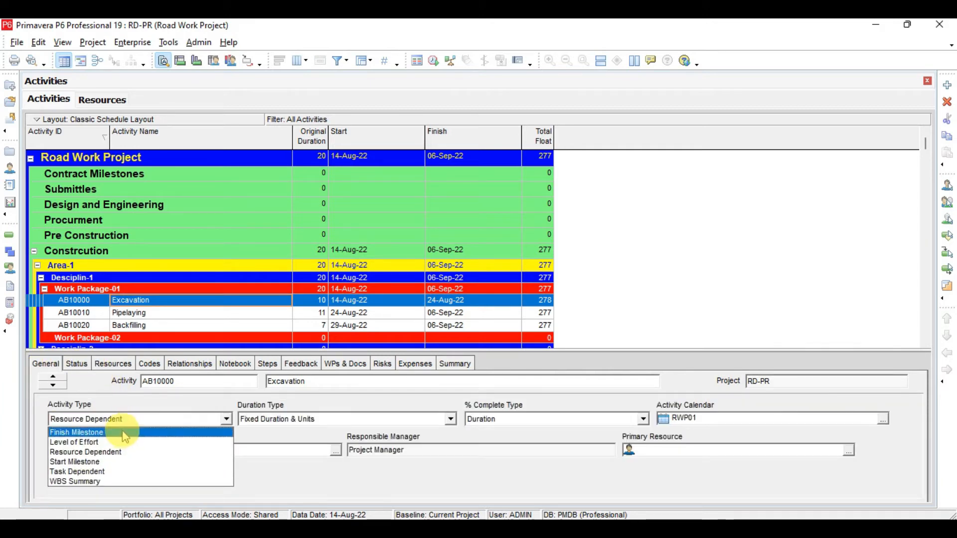
pyautogui.click(104, 471)
# Step: Change the activity type of both Pipelaying and Backfilling to Task Dependent
pyautogui.click(127, 313)
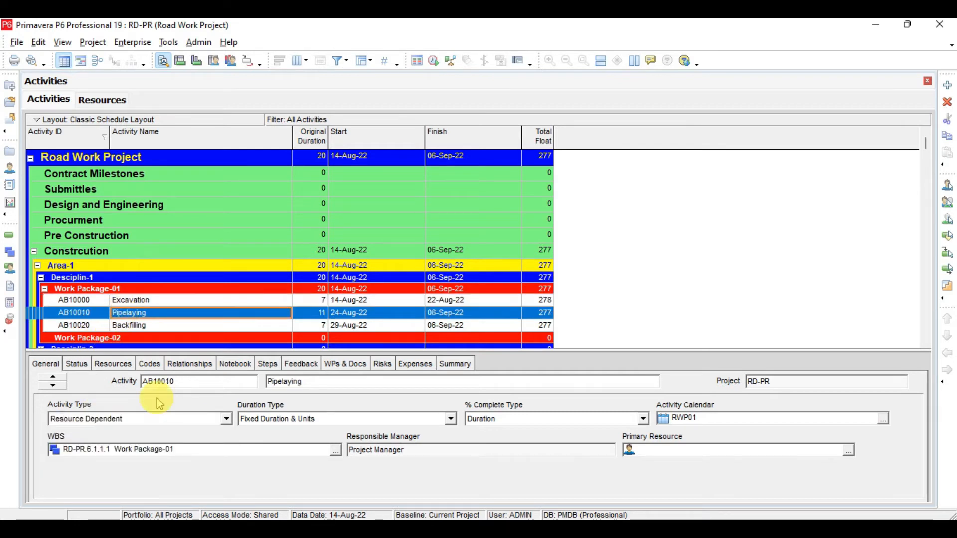
pyautogui.click(132, 419)
pyautogui.click(120, 473)
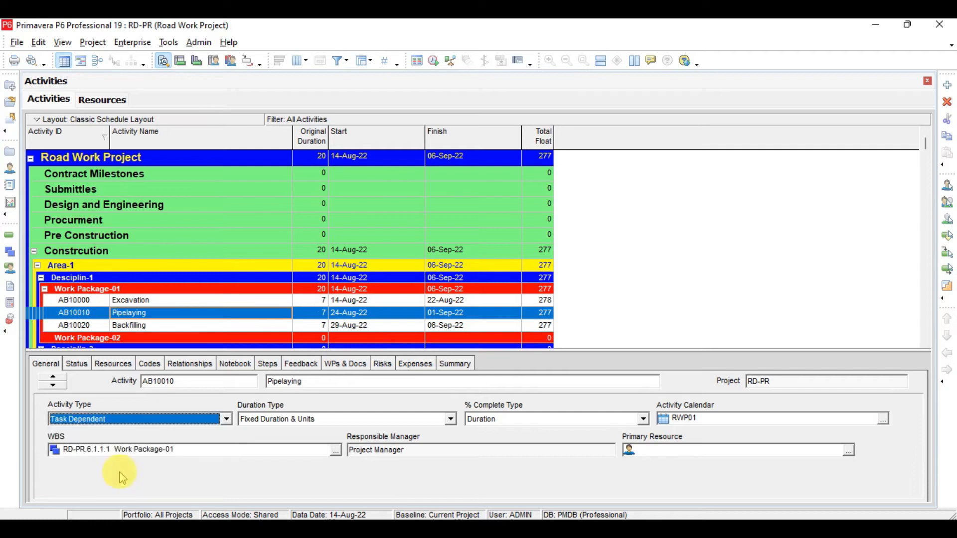
pyautogui.click(129, 324)
pyautogui.click(122, 421)
pyautogui.click(92, 472)
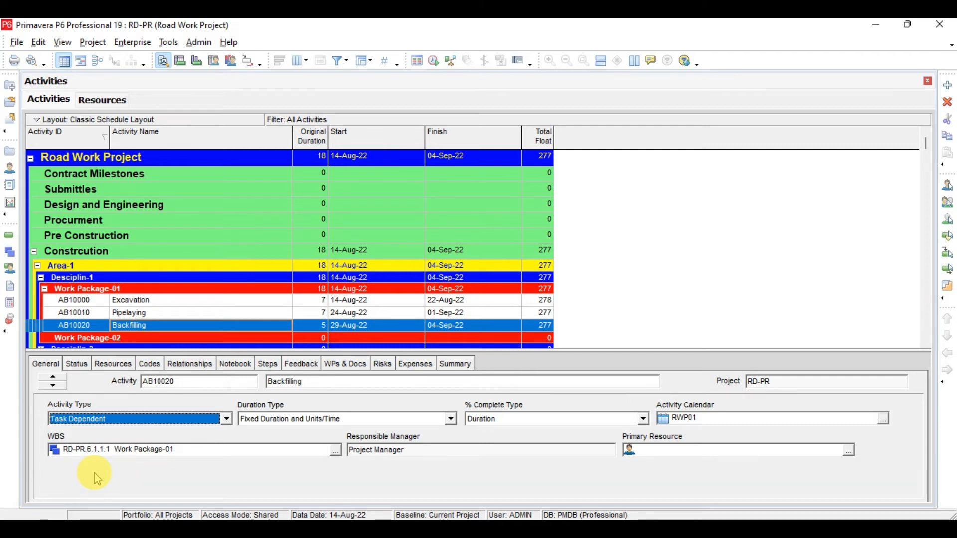
# Step: Reschedule the project, and switch to the lesson presentation on activity types in Adobe Acrobat Pro
pyautogui.press('F9')
pyautogui.press('Return')
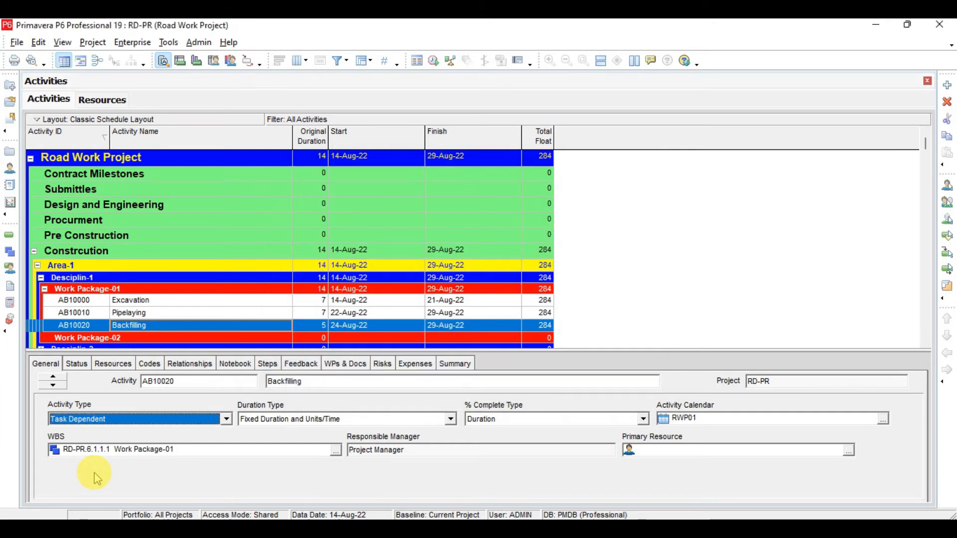
pyautogui.hotkey('alt', 'Tab')
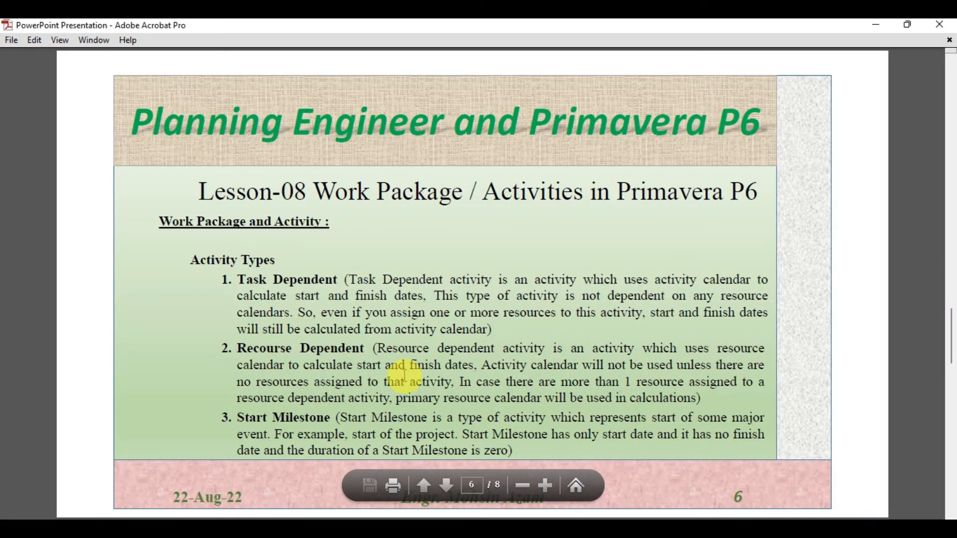
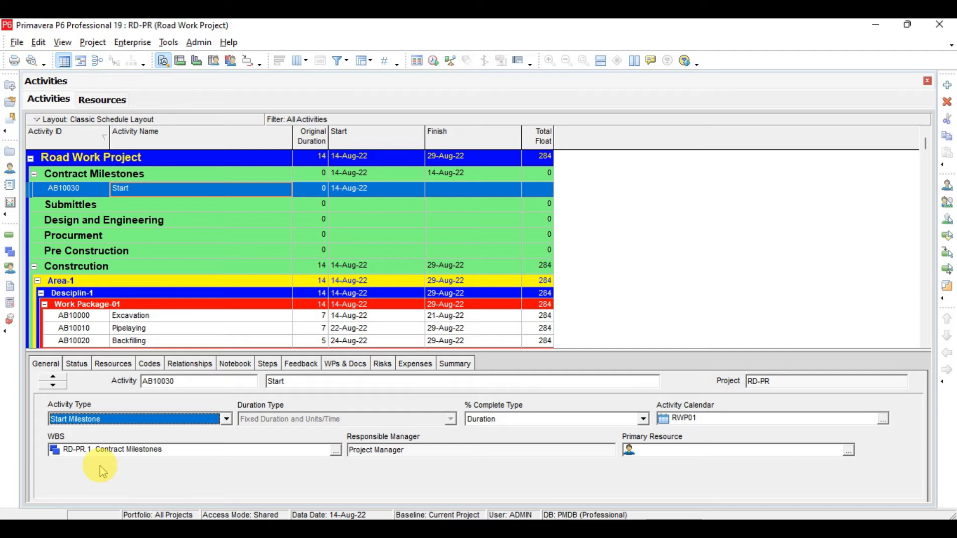
# Step: Link the Start milestone to the Excavation activity and check the milestone's successor relationship
pyautogui.click(377, 189)
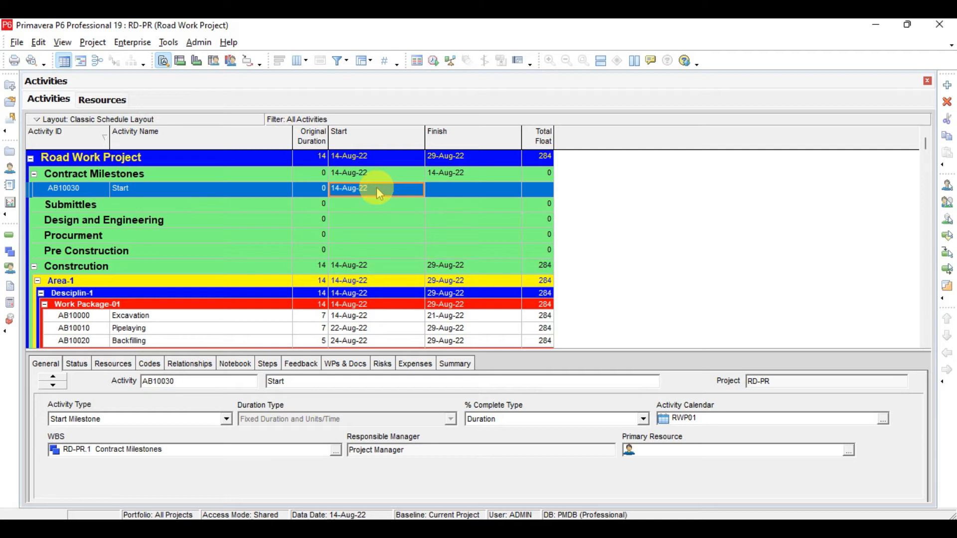
pyautogui.keyDown('ctrl'); pyautogui.click(349, 323); pyautogui.keyUp('ctrl')
pyautogui.rightClick(353, 328)
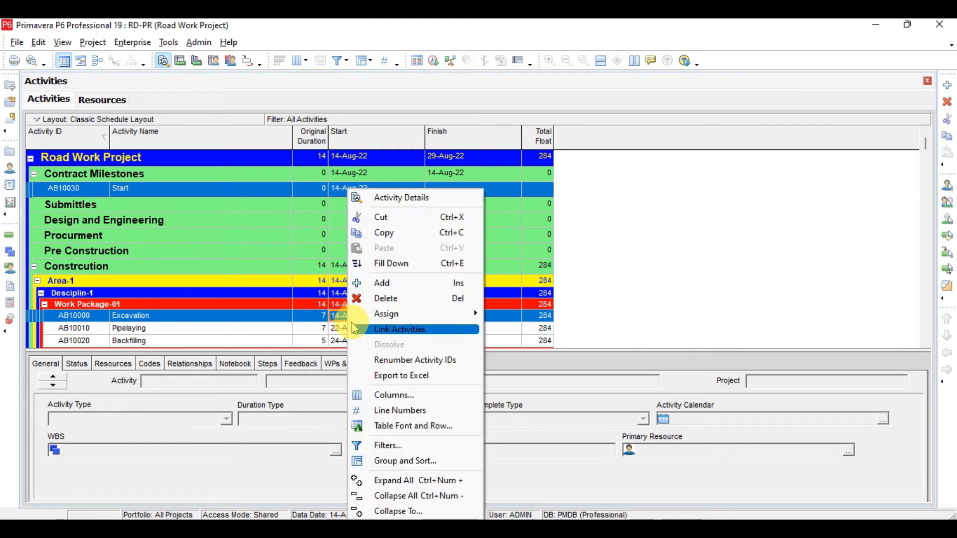
pyautogui.click(409, 329)
pyautogui.click(378, 190)
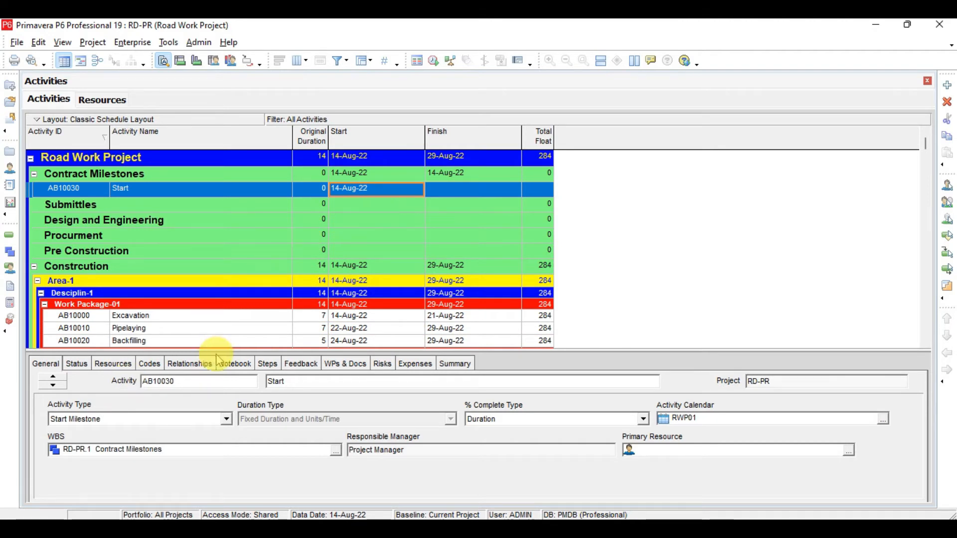
pyautogui.click(199, 363)
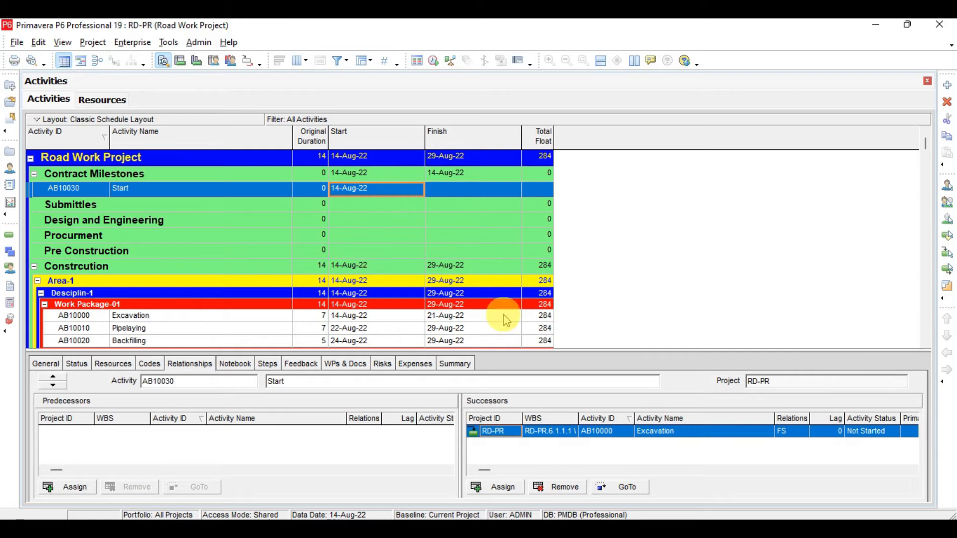
pyautogui.click(795, 441)
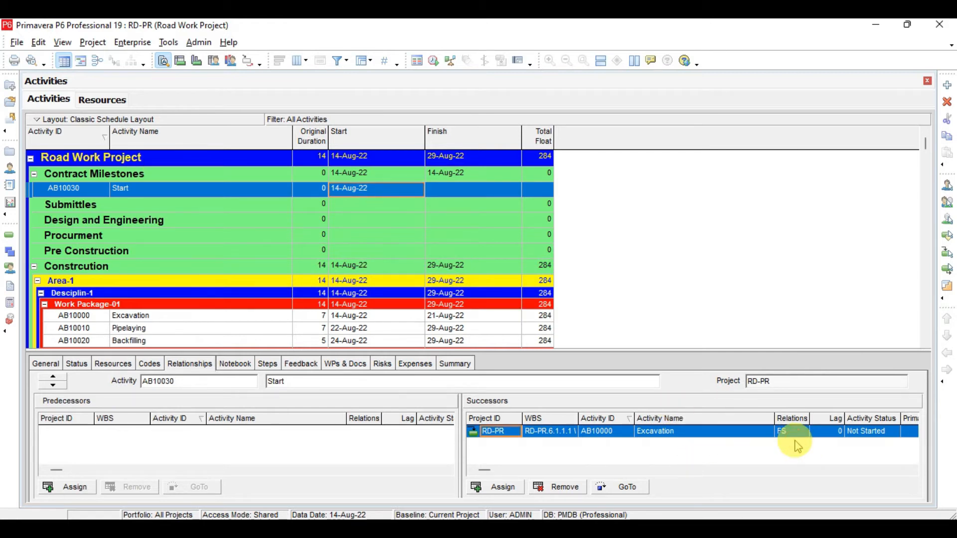
# Step: Reschedule the project and show the Gantt chart with its timescale stretched to display individual days
pyautogui.press('F9')
pyautogui.press('Return')
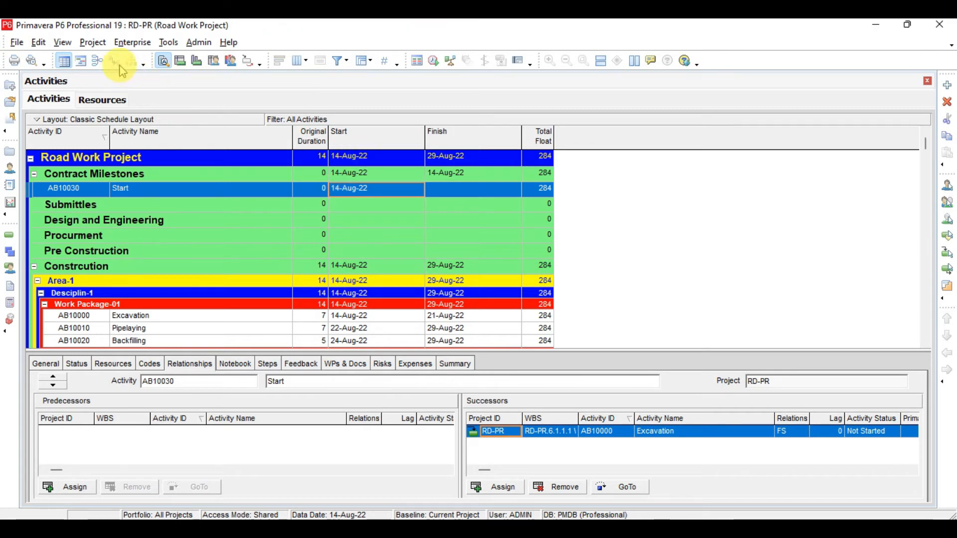
pyautogui.click(81, 60)
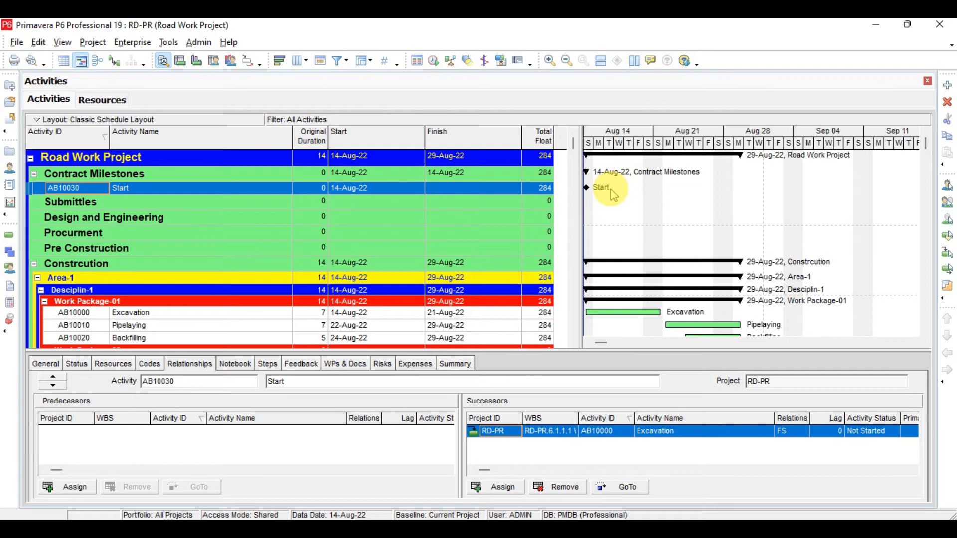
pyautogui.moveTo(602, 151); pyautogui.dragTo(631, 160)
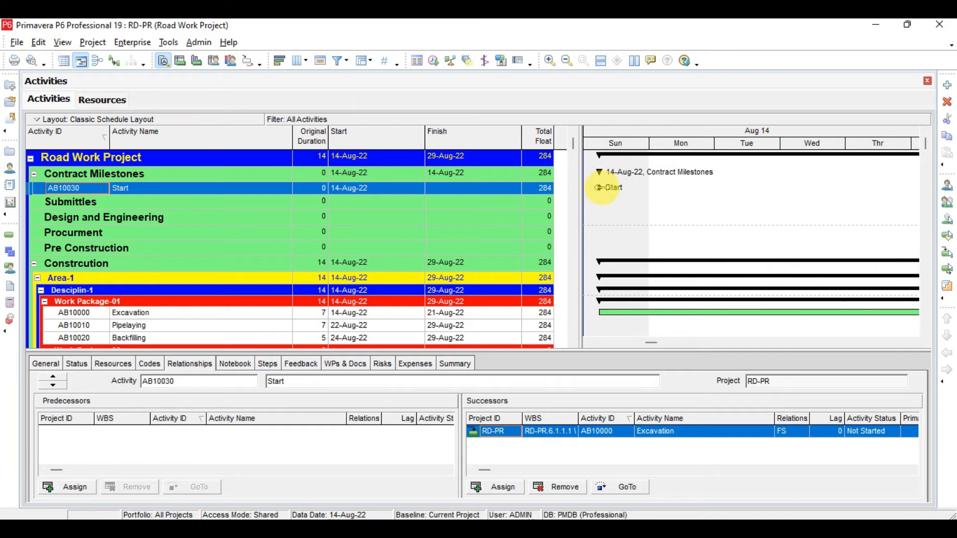
# Step: Compress the Gantt timescale to show about two weeks, select Excavation, and switch to the lesson presentation in Adobe Acrobat Pro
pyautogui.moveTo(678, 147); pyautogui.dragTo(617, 147)
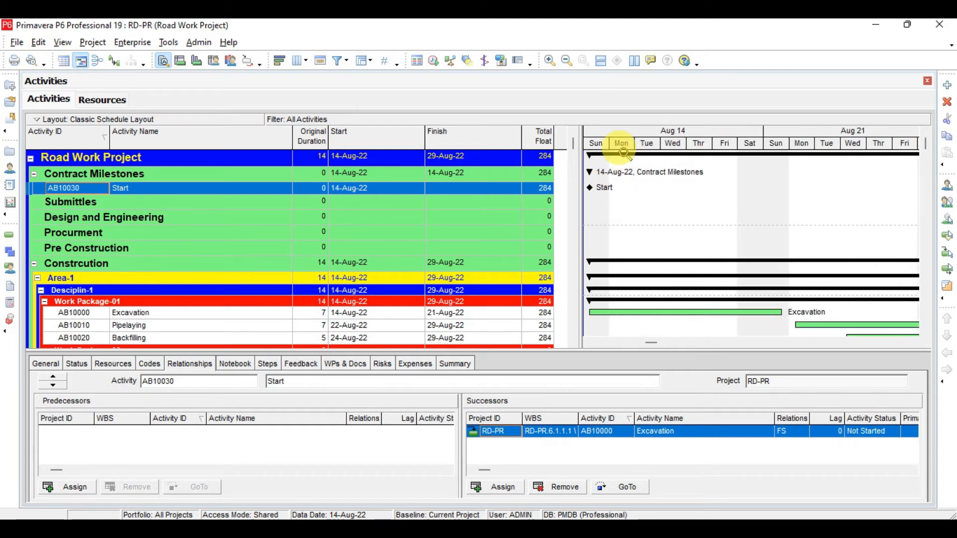
pyautogui.click(484, 313)
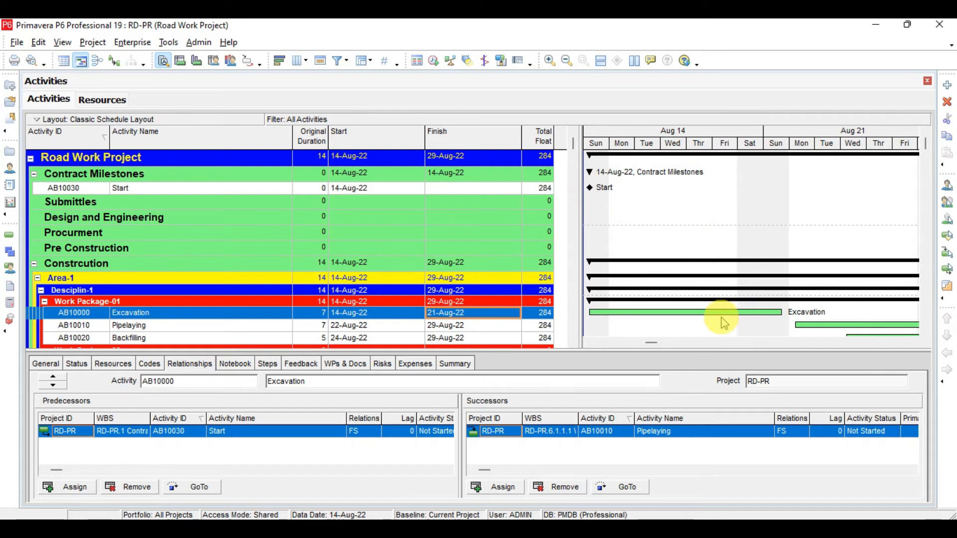
pyautogui.hotkey('alt', 'Tab')
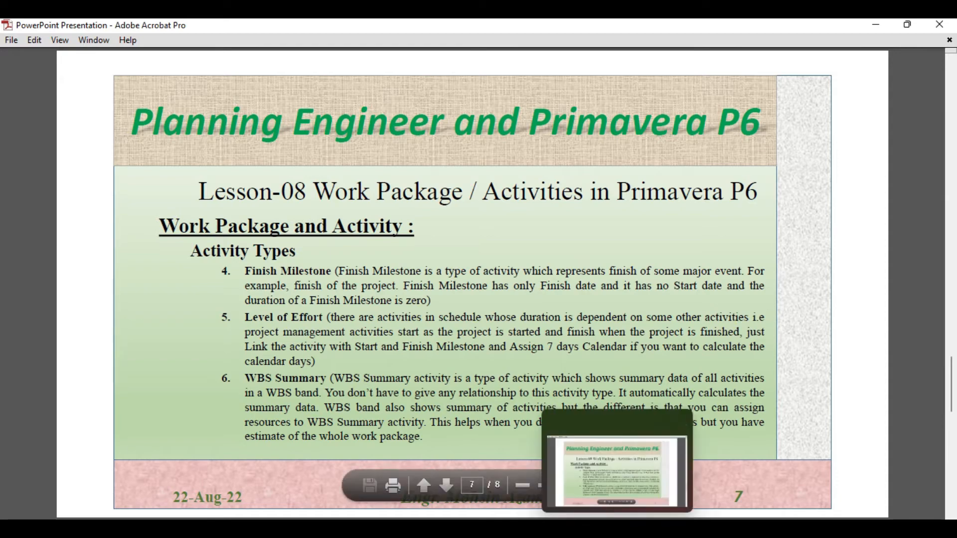
# Step: Return to Primavera P6 and add an activity named Finish below the Start milestone in Contract Milestones
pyautogui.click(609, 529)
pyautogui.click(185, 189)
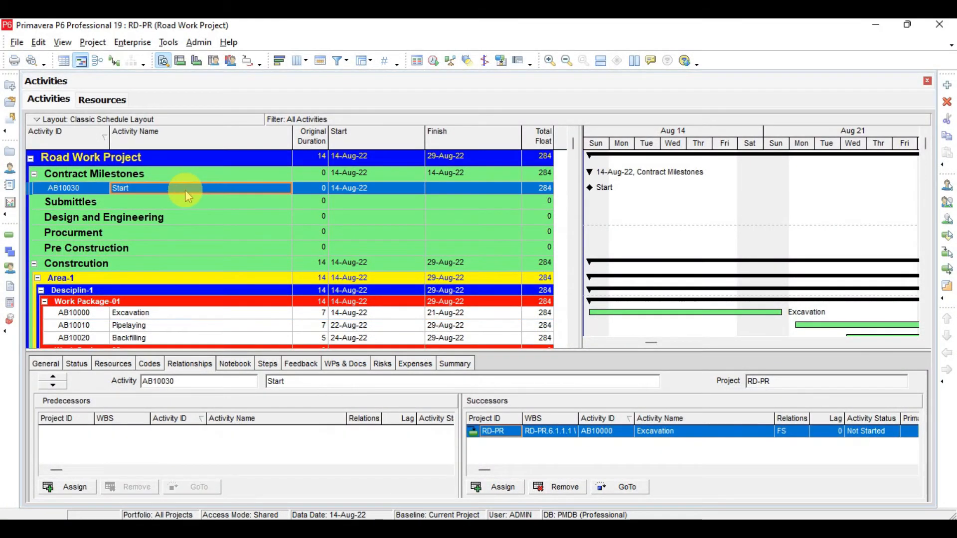
pyautogui.press('Insert')
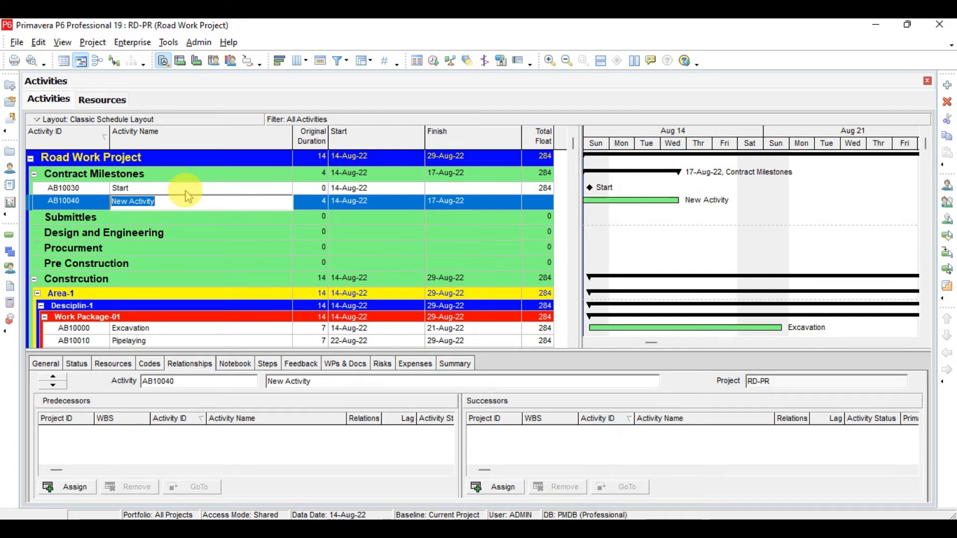
pyautogui.write('Finish')
pyautogui.press('Return')
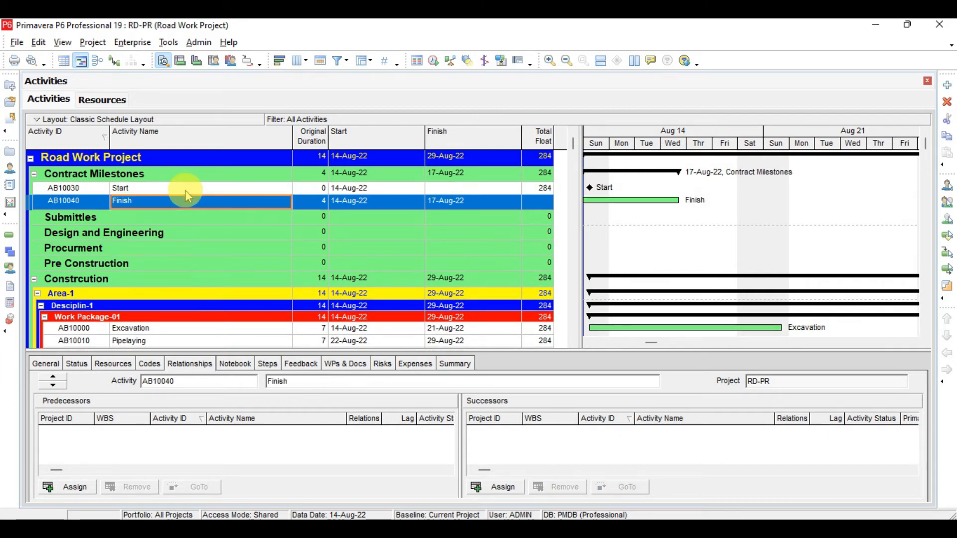
# Step: Change the activity type of the Finish activity to Finish Milestone
pyautogui.click(44, 363)
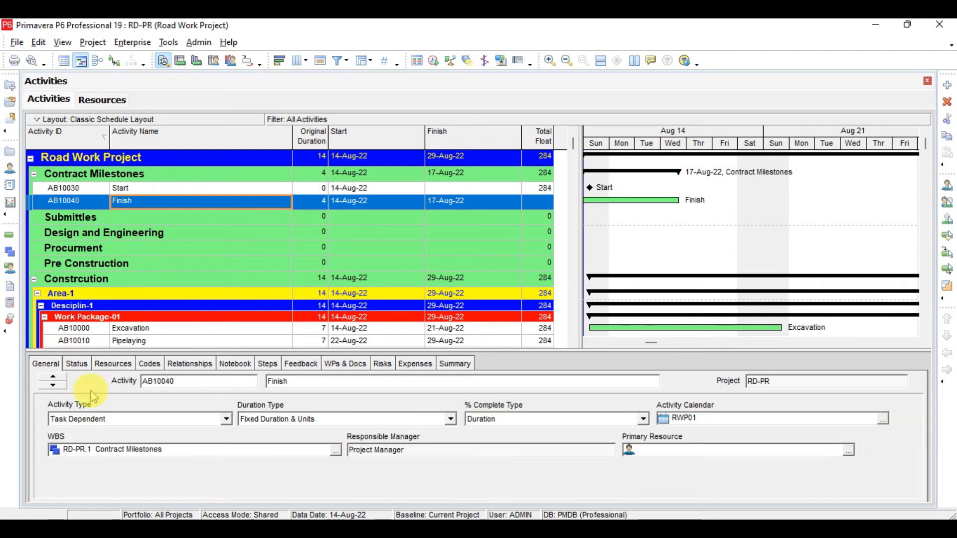
pyautogui.click(115, 423)
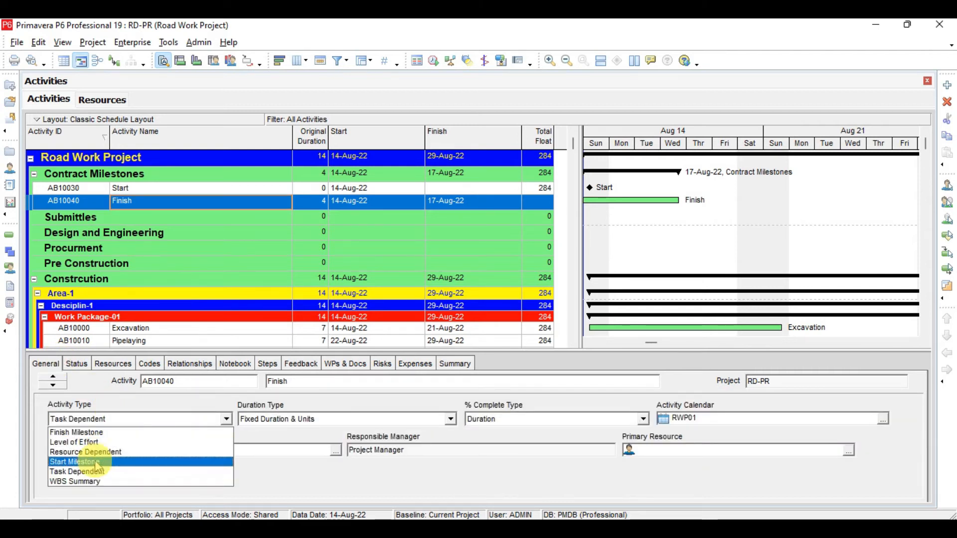
pyautogui.click(83, 432)
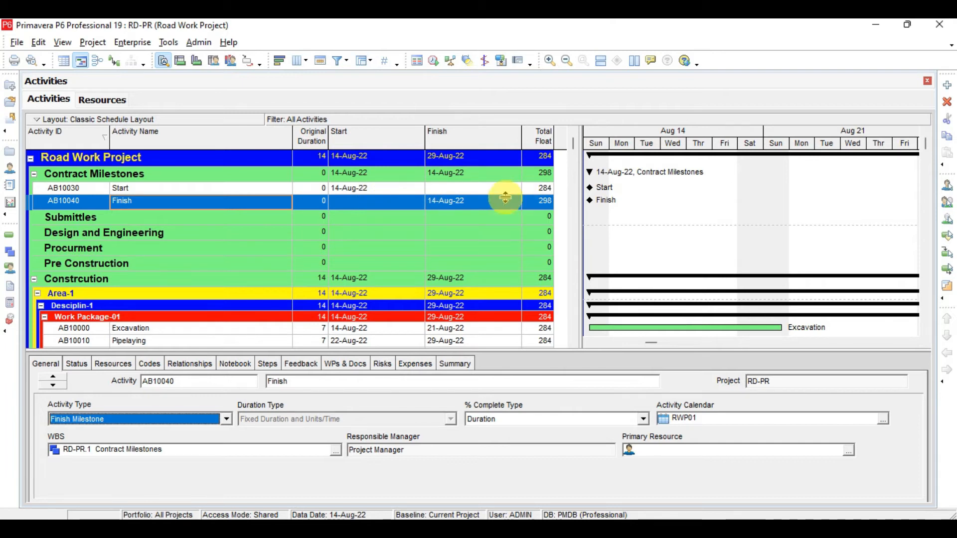
# Step: Link Backfilling to the Finish milestone as its finish-to-start predecessor and show the milestone's relationships
pyautogui.click(457, 328)
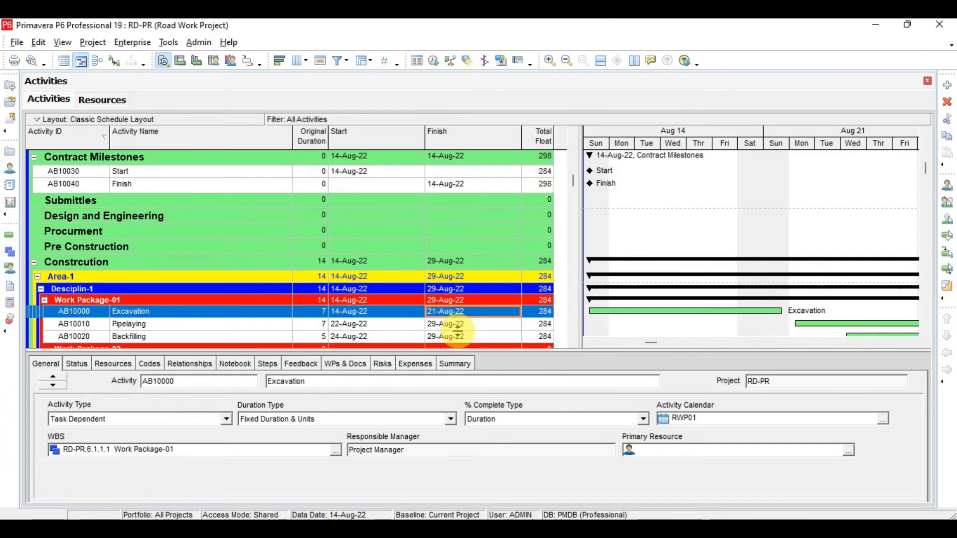
pyautogui.click(458, 325)
pyautogui.click(459, 336)
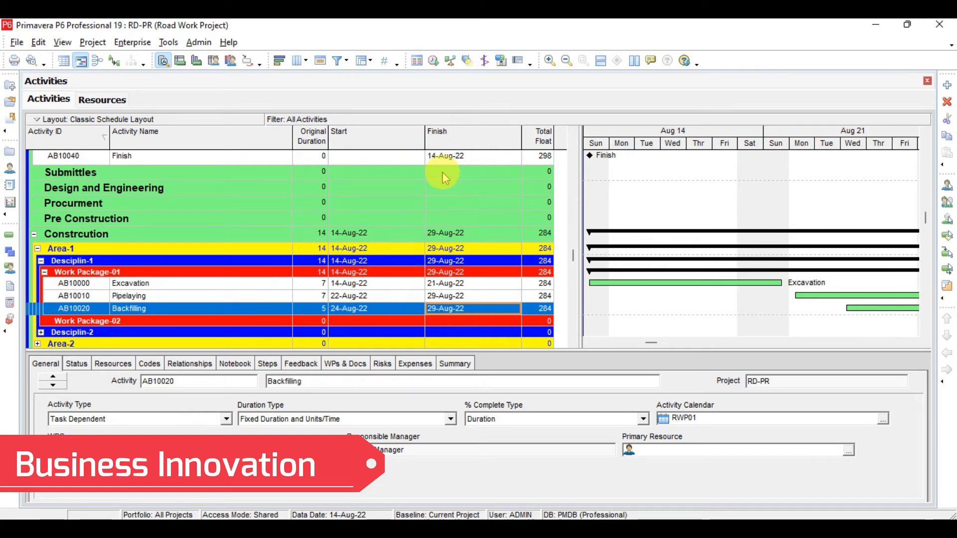
pyautogui.click(440, 158)
pyautogui.rightClick(439, 158)
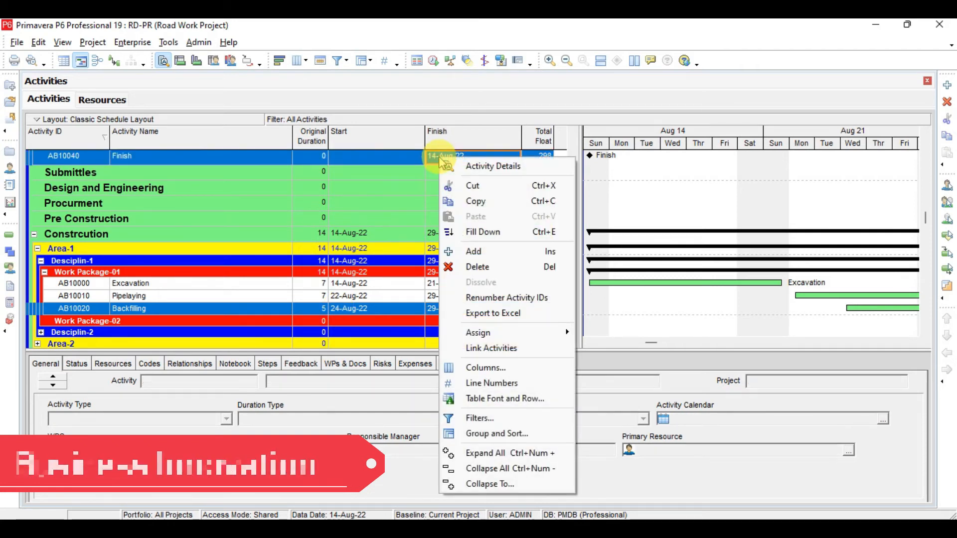
pyautogui.click(265, 146)
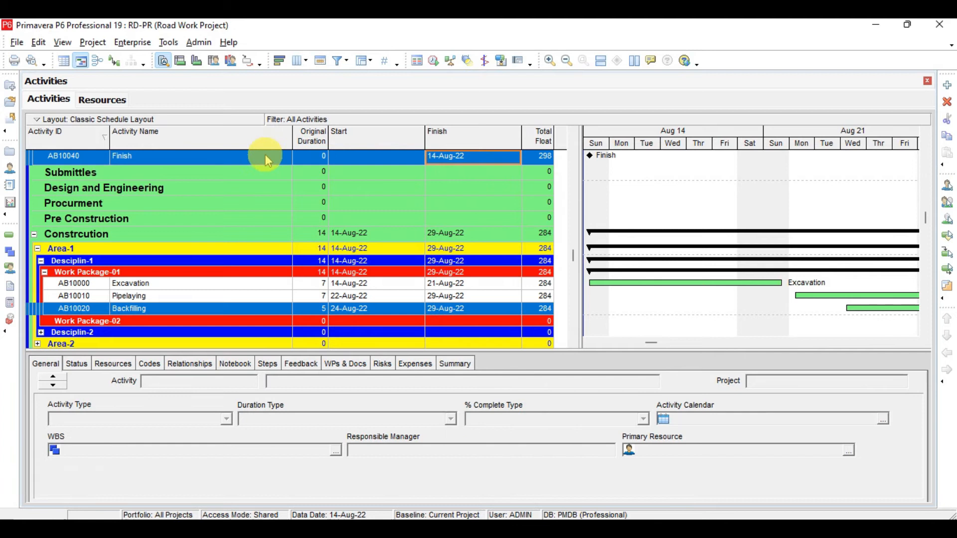
pyautogui.click(265, 155)
pyautogui.click(177, 367)
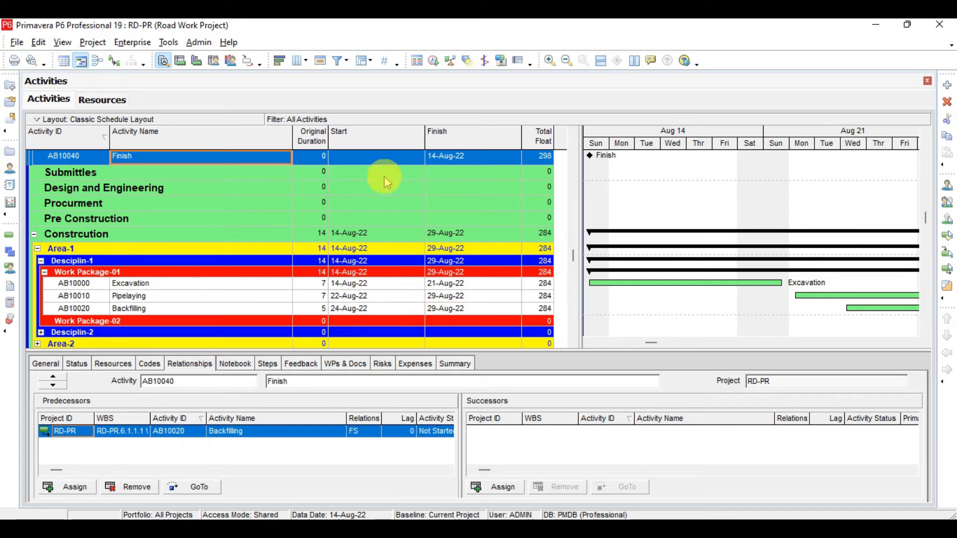
# Step: Reschedule the project and review the relationships and dates of Start, Excavation and the Finish milestone
pyautogui.click(573, 178)
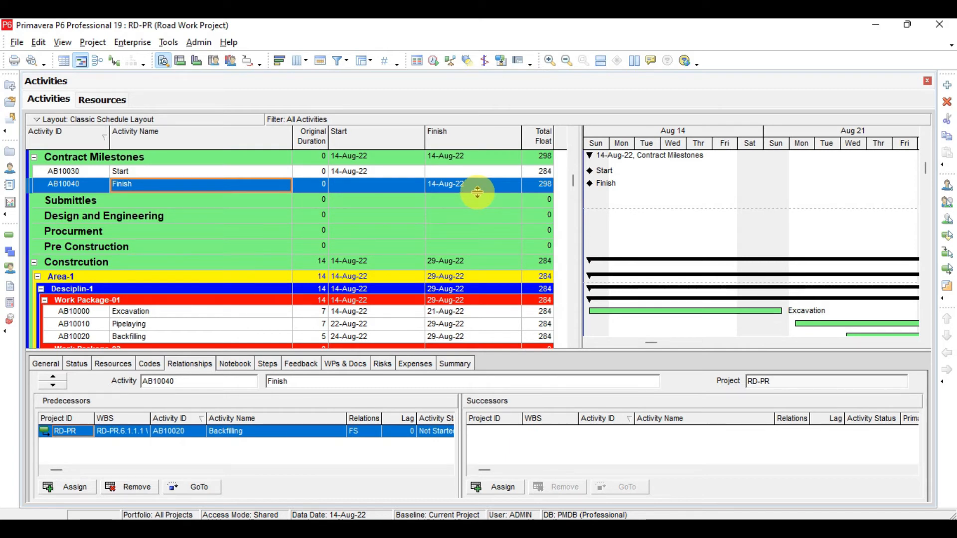
pyautogui.press('F9')
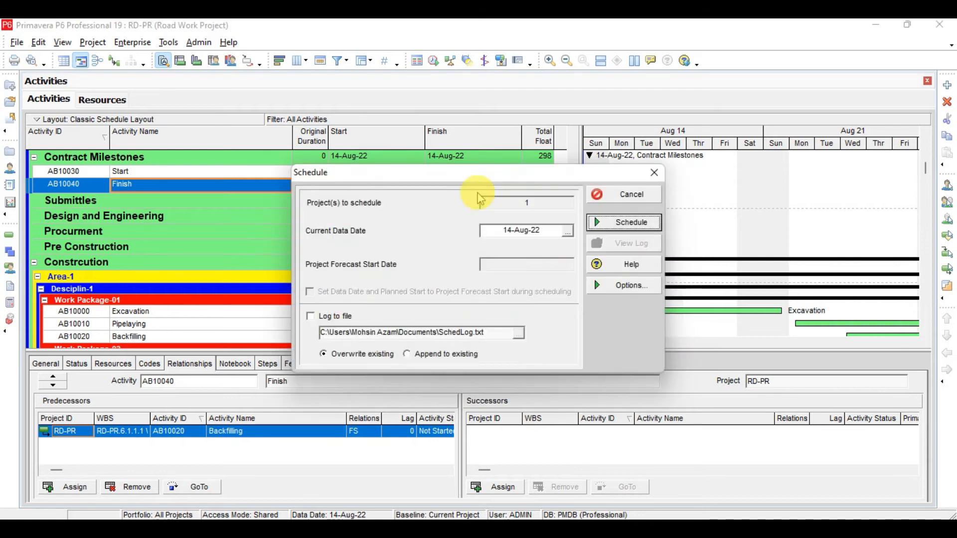
pyautogui.press('Return')
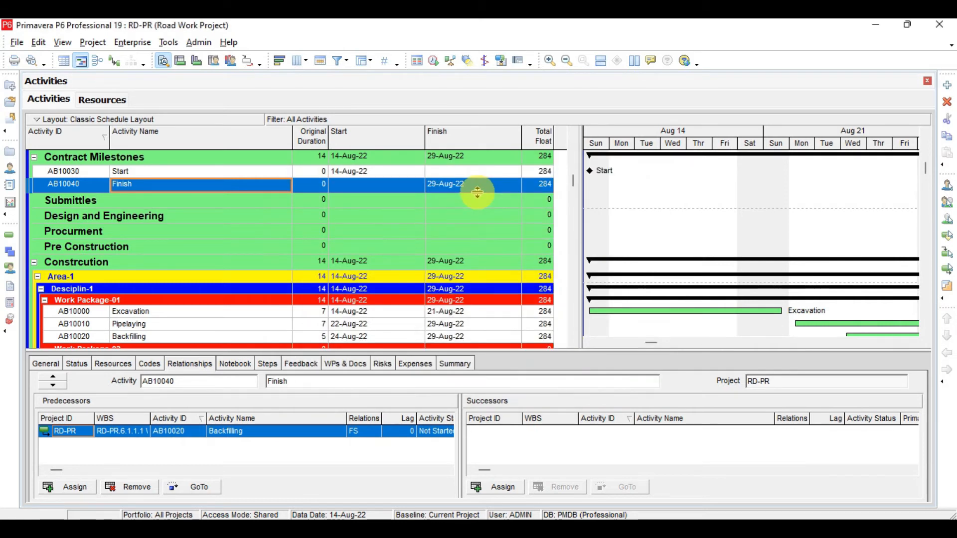
pyautogui.click(352, 174)
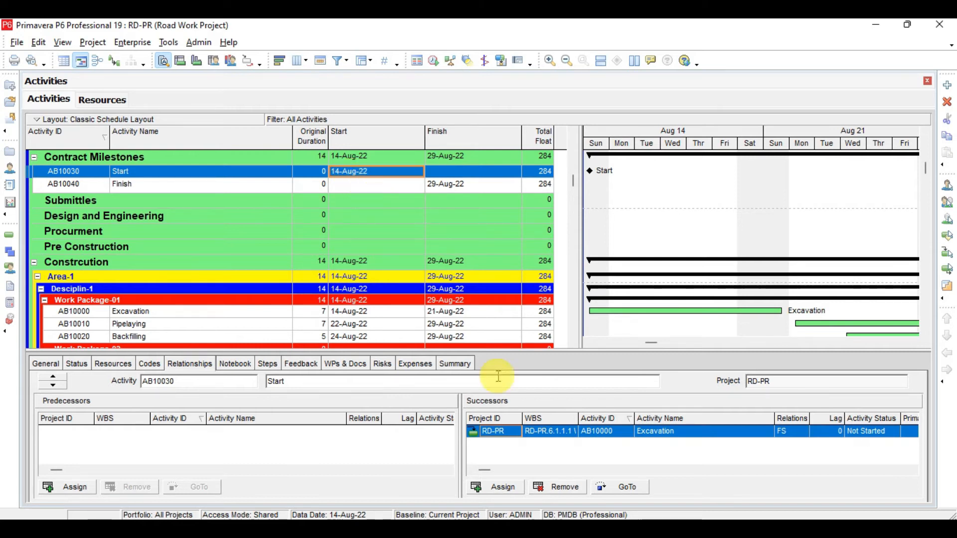
pyautogui.click(349, 311)
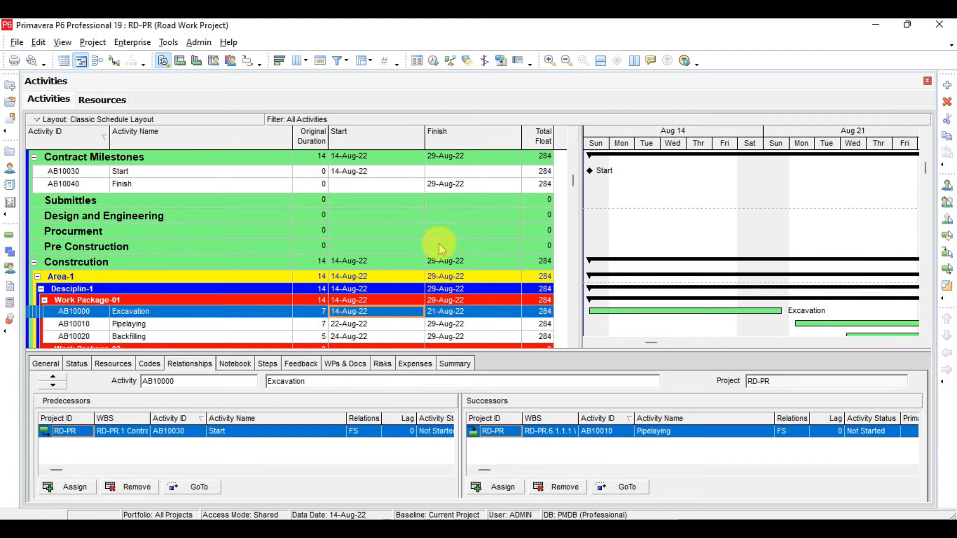
pyautogui.click(446, 185)
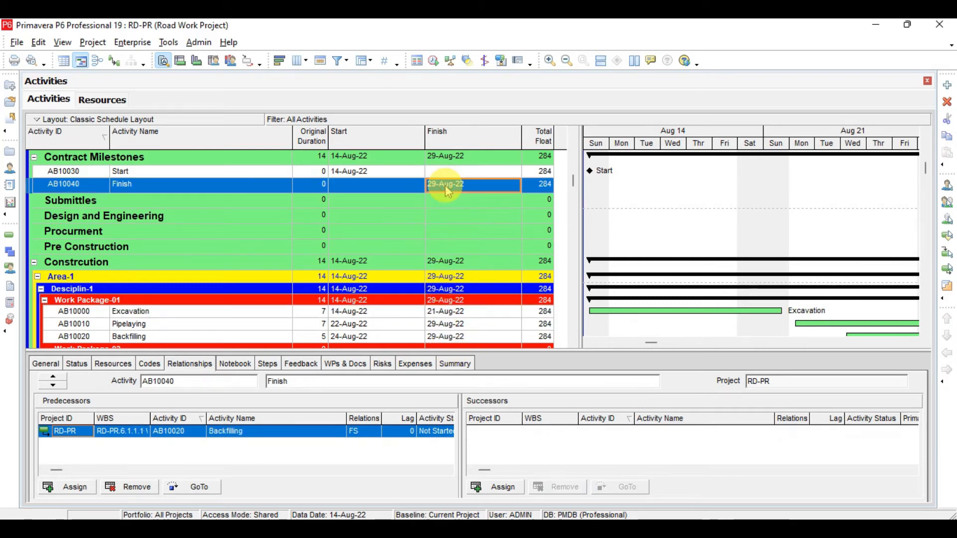
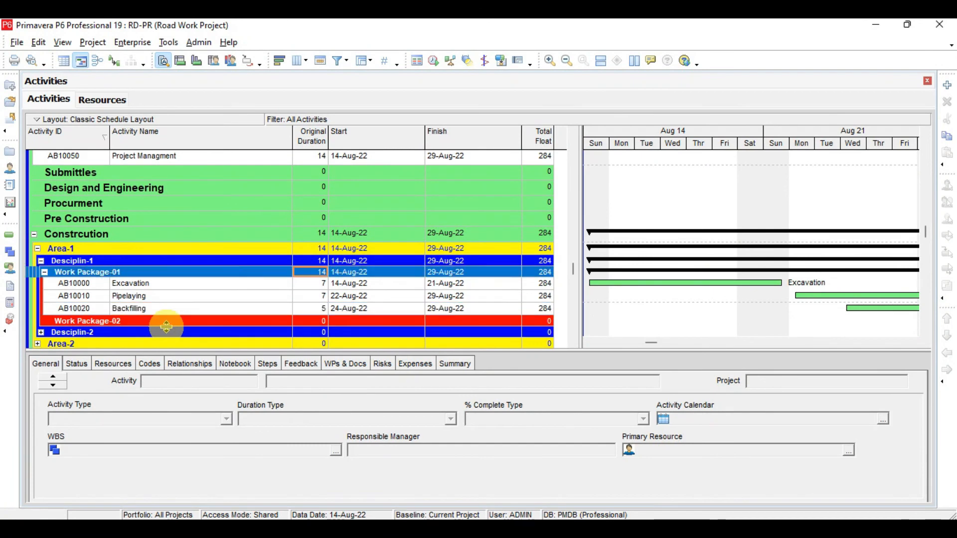
# Step: Examine the duration, start and finish dates of Work Package-01 against those of its Excavation, Pipelaying and Backfilling activities
pyautogui.press('Left')
pyautogui.press('Right')
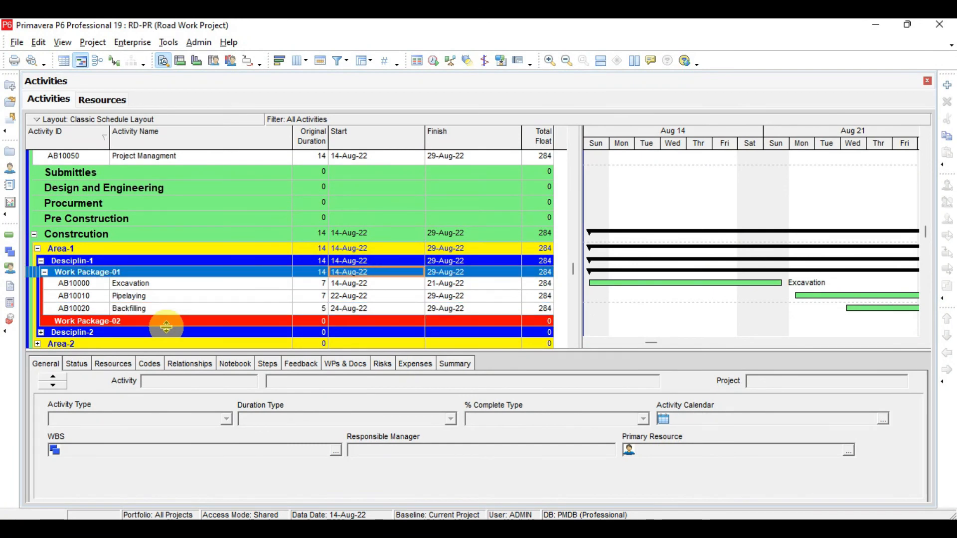
pyautogui.press('Right')
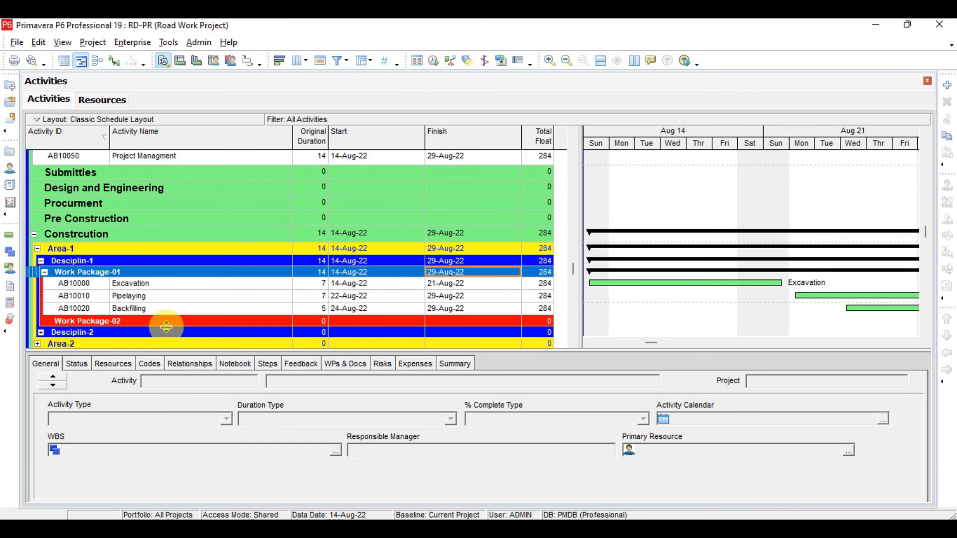
pyautogui.press('Down')
pyautogui.press('Left')
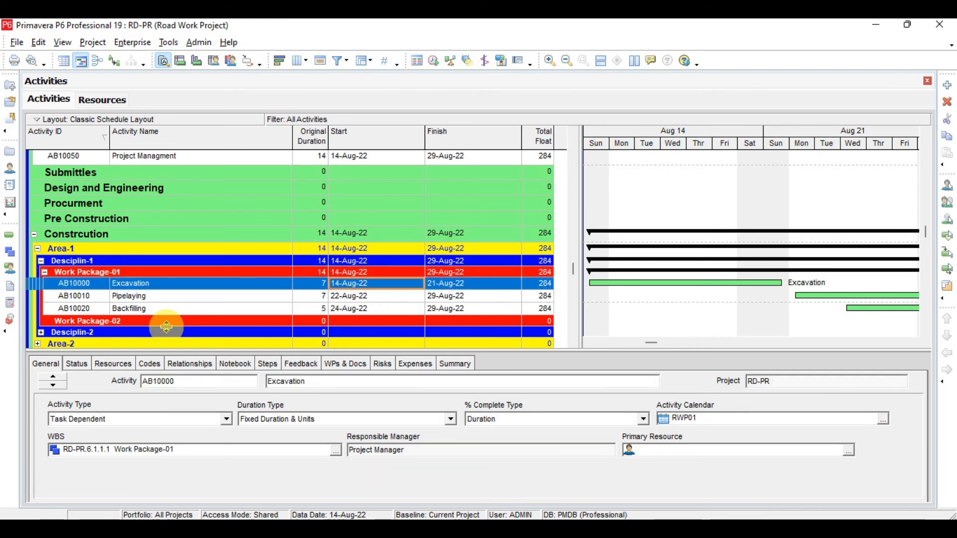
pyautogui.press('Down')
pyautogui.press('Down')
pyautogui.press('Up')
pyautogui.press('Up')
pyautogui.press('Up')
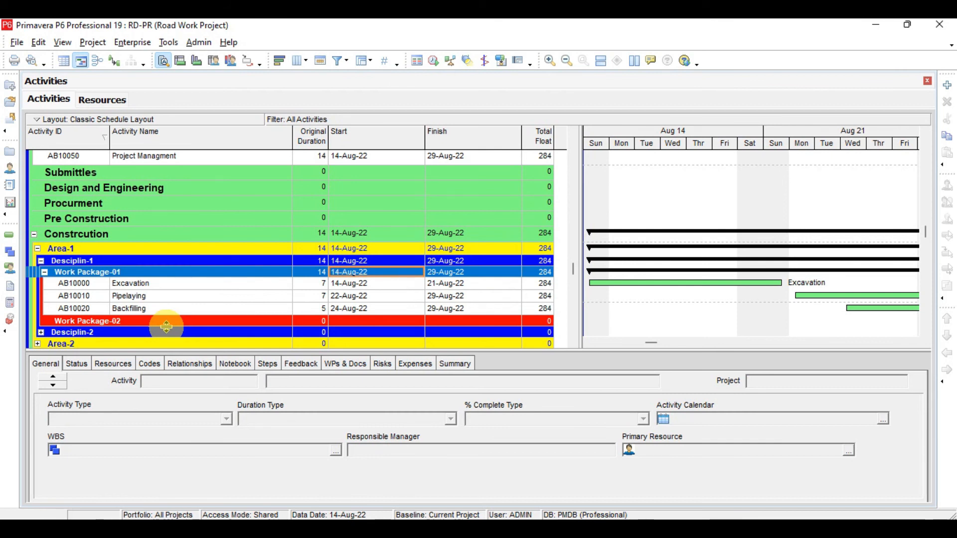
pyautogui.press('Down')
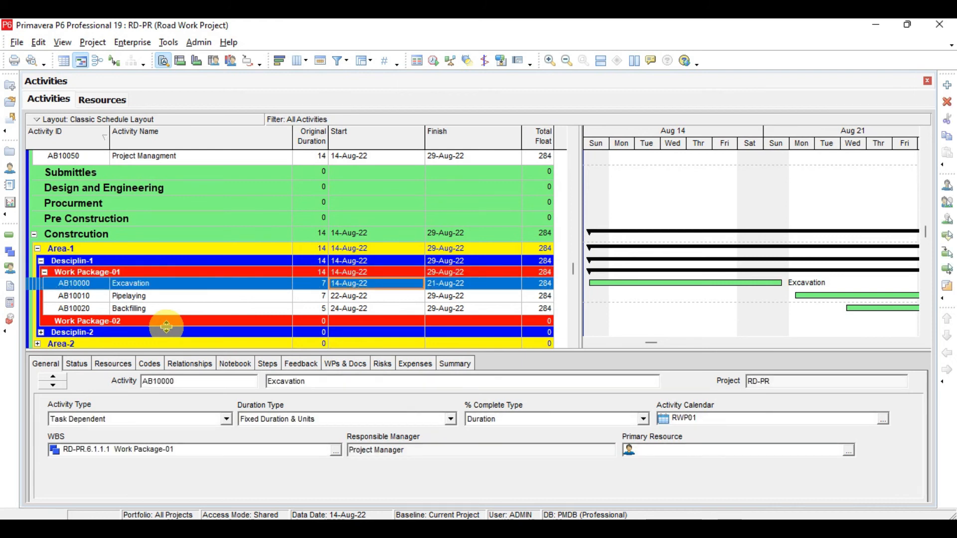
pyautogui.press('Down')
pyautogui.press('Up')
pyautogui.press('Down')
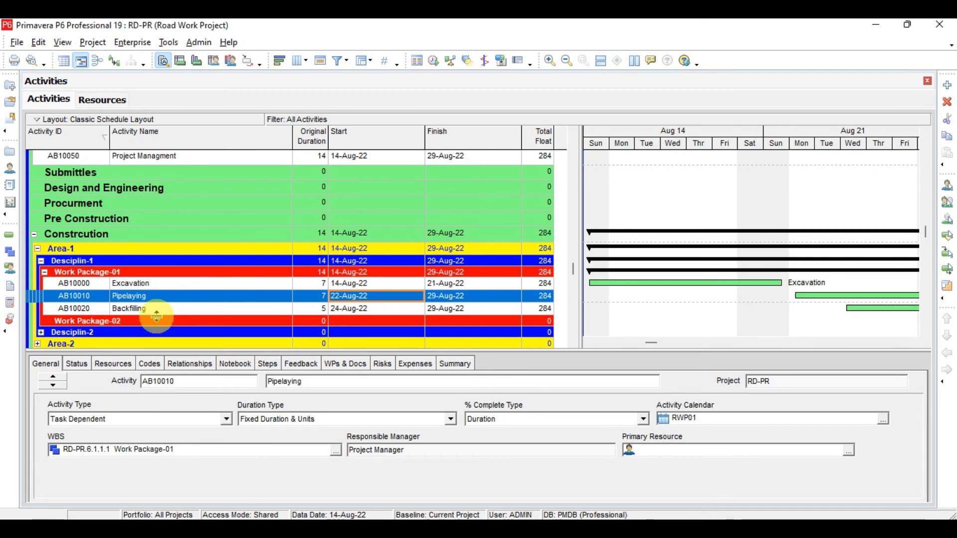
# Step: Add an activity named summary below Backfilling in Work Package-01
pyautogui.click(386, 310)
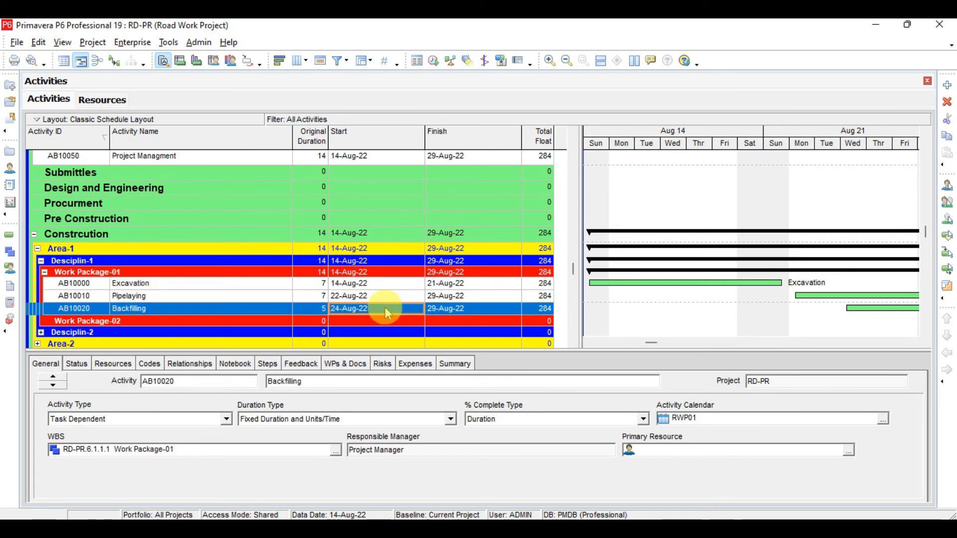
pyautogui.press('Insert')
pyautogui.write('s')
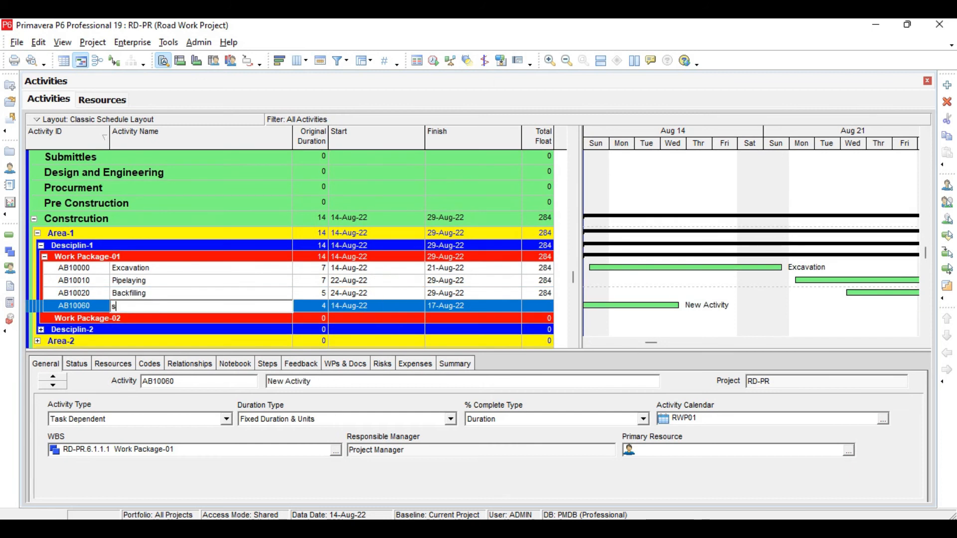
pyautogui.write('ummary')
pyautogui.click(384, 308)
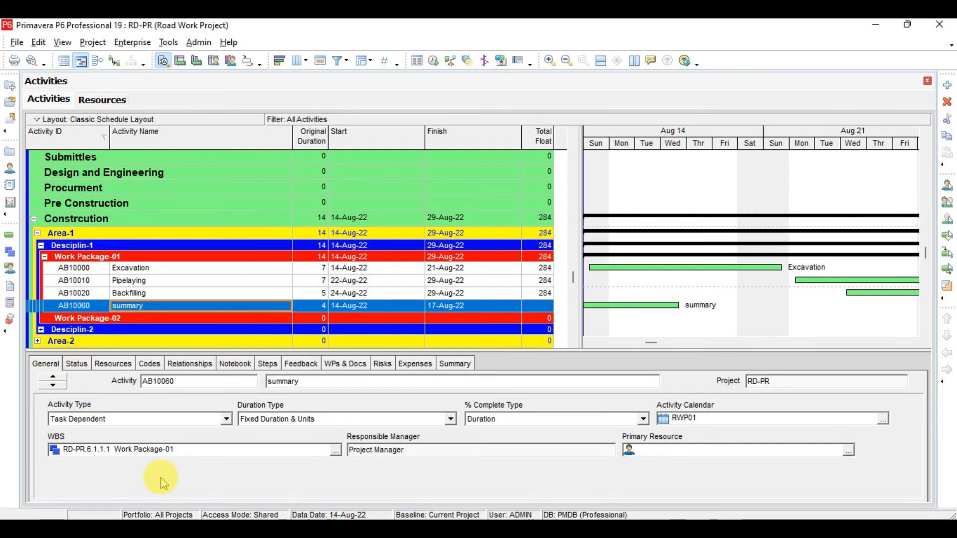
# Step: Change the activity type of the summary activity to WBS Summary and reschedule the project
pyautogui.click(226, 419)
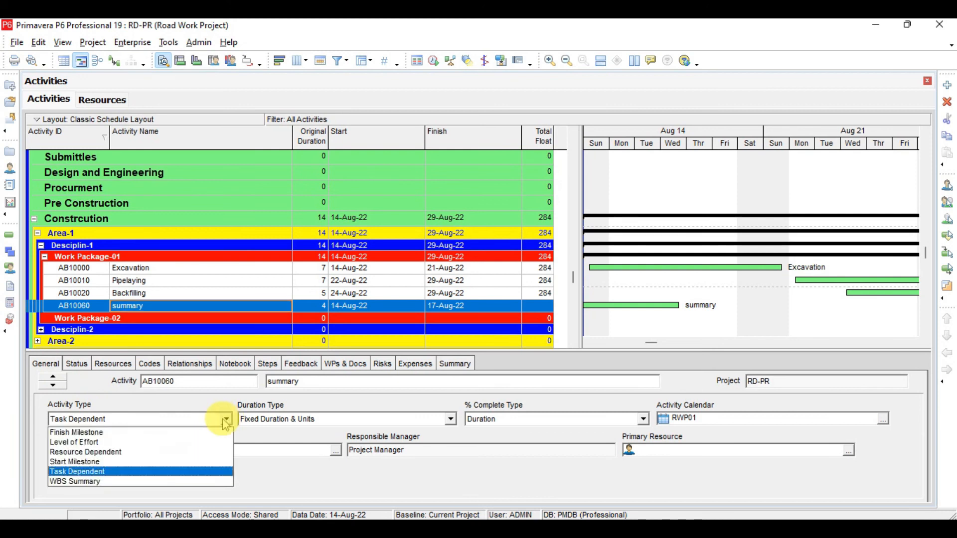
pyautogui.click(98, 482)
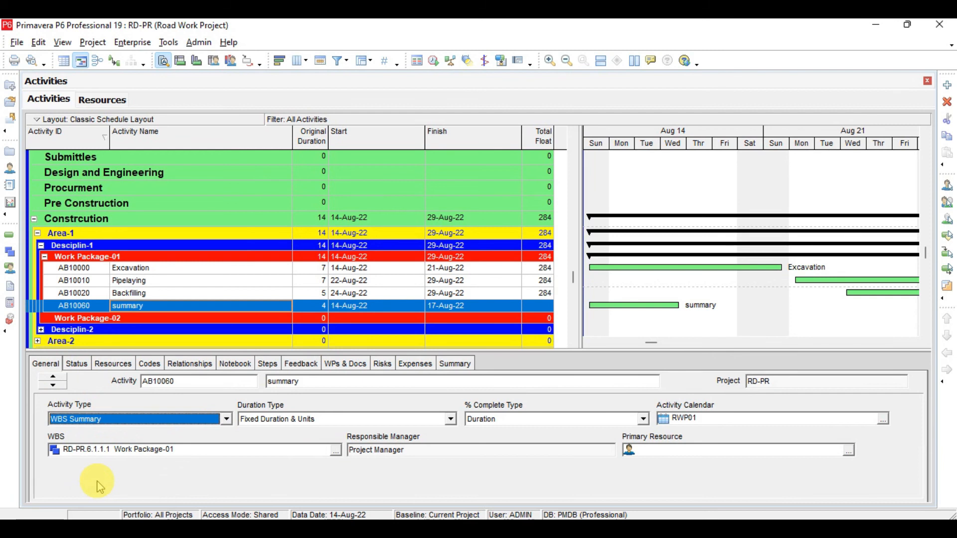
pyautogui.press('F9')
pyautogui.press('Return')
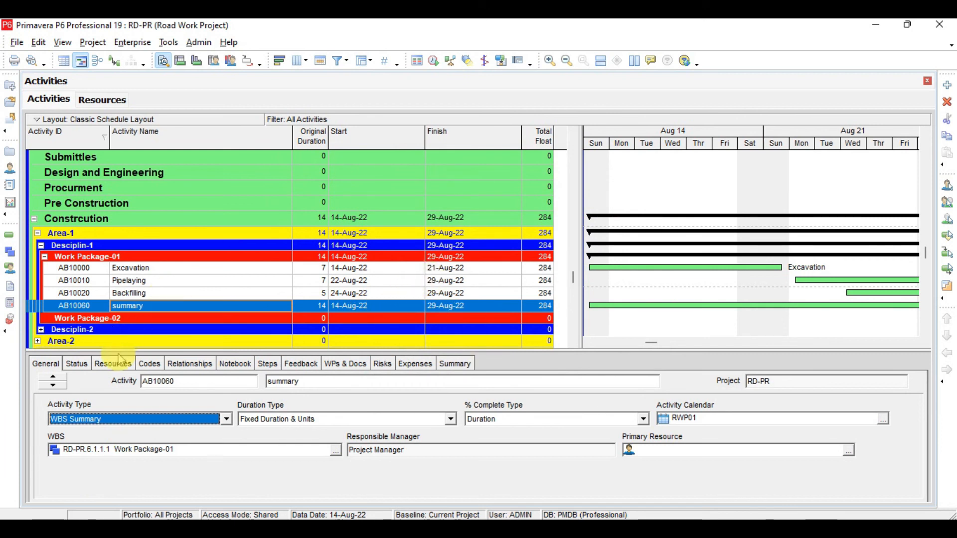
# Step: Assign the Excavator resource (EX) to the summary activity in Work Package-01
pyautogui.click(108, 371)
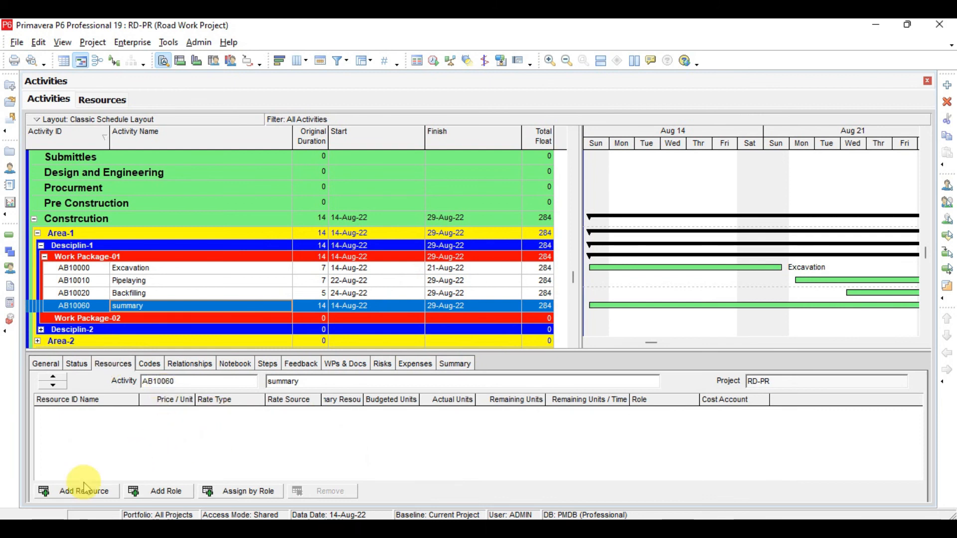
pyautogui.click(67, 493)
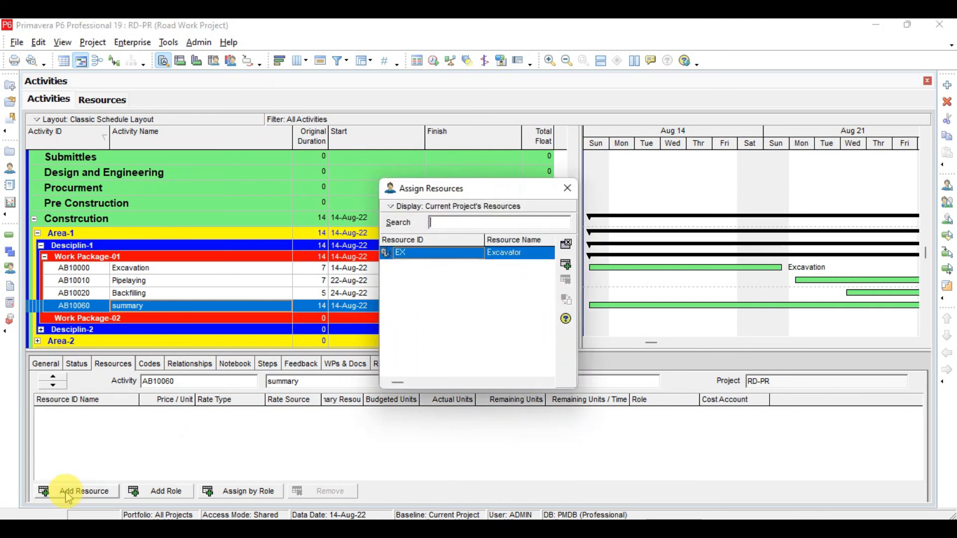
pyautogui.click(496, 254)
pyautogui.doubleClick(496, 254)
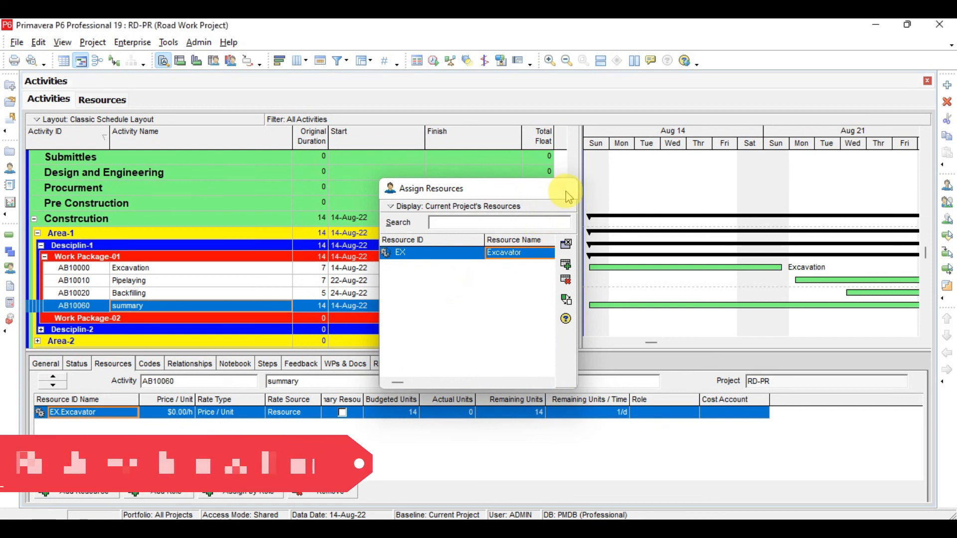
pyautogui.click(566, 188)
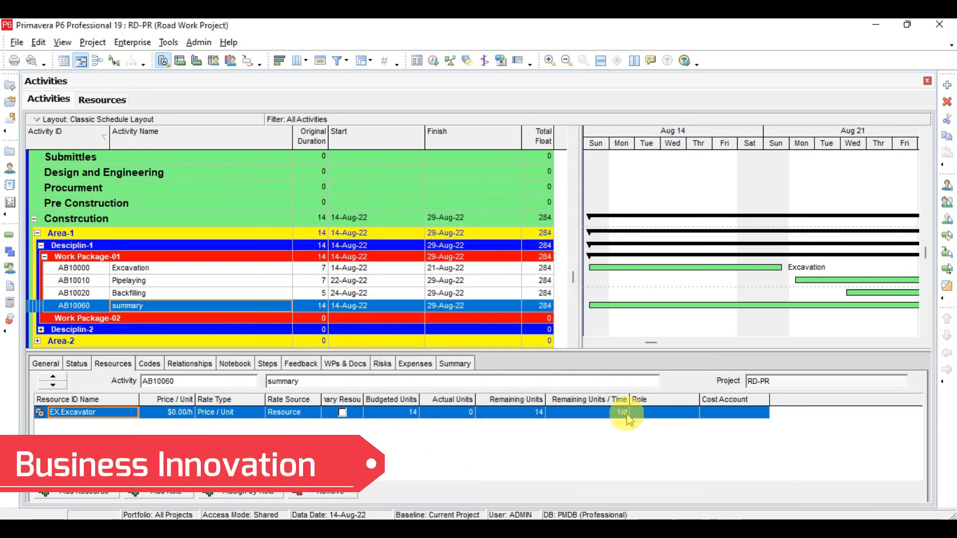
# Step: Review the Excavator assignment's remaining units per time and budgeted units, check the WBS Summary definition in the Adobe Acrobat slides, and return to Primavera P6
pyautogui.click(593, 412)
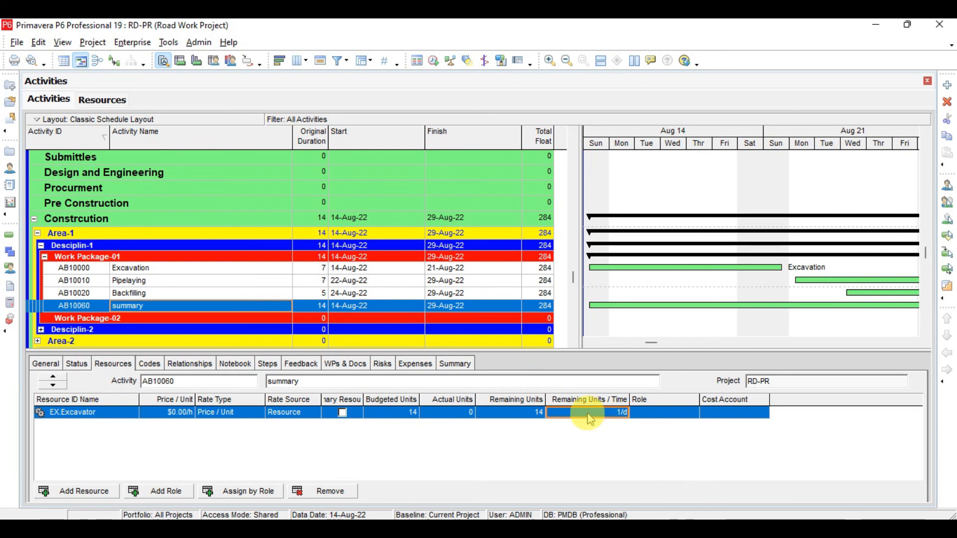
pyautogui.click(396, 413)
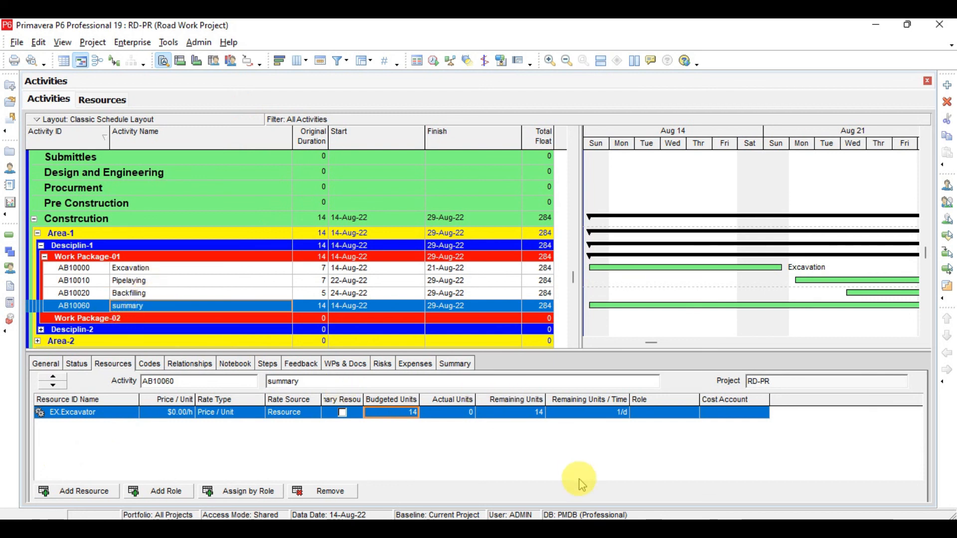
pyautogui.click(621, 531)
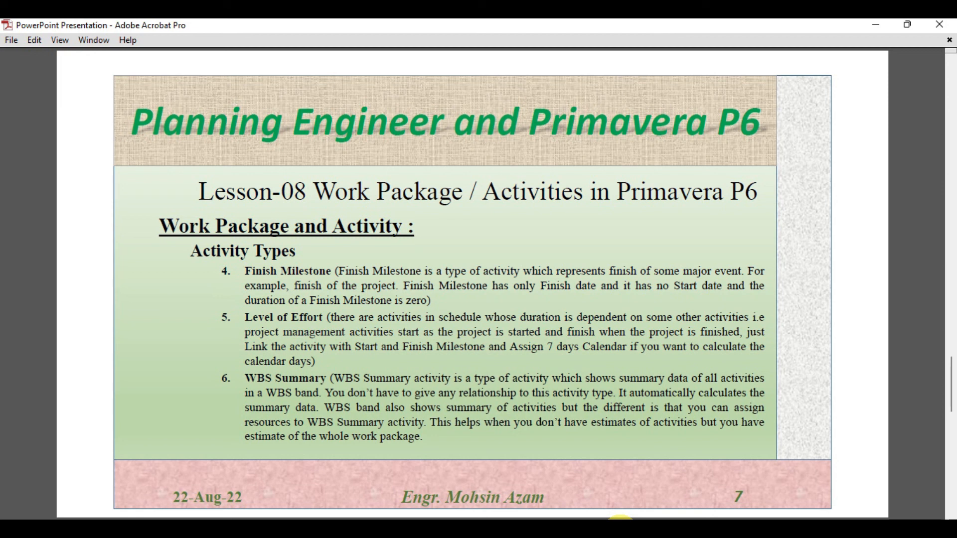
pyautogui.moveTo(620, 518)
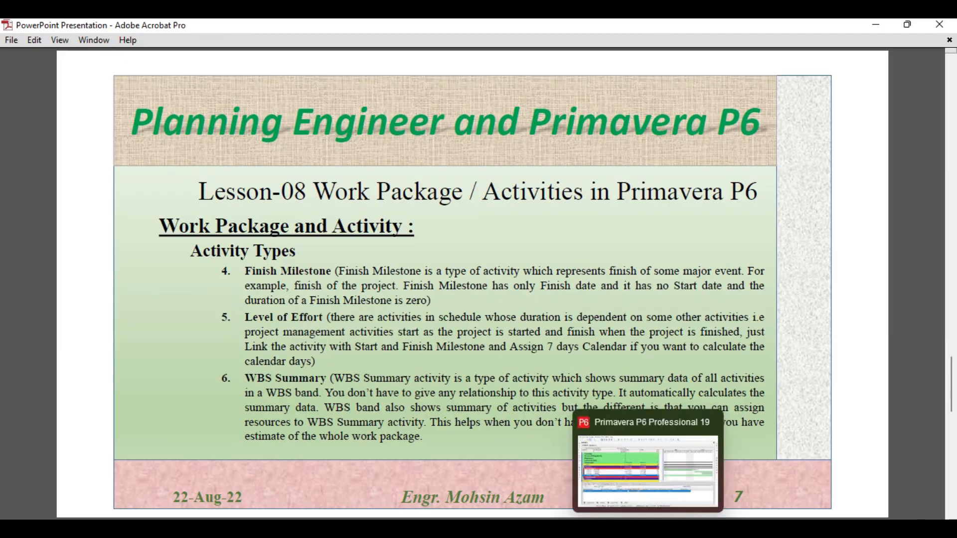
pyautogui.click(647, 403)
# Step: Widen the Primary Resource column in the summary activity's resource assignments and select that field for the Excavator
pyautogui.click(45, 363)
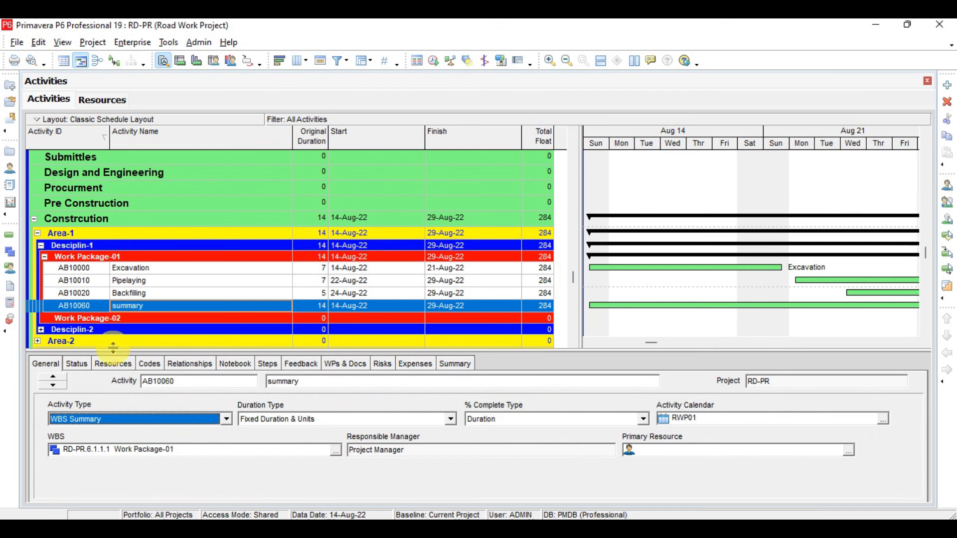
pyautogui.click(113, 364)
pyautogui.moveTo(364, 399); pyautogui.dragTo(442, 399)
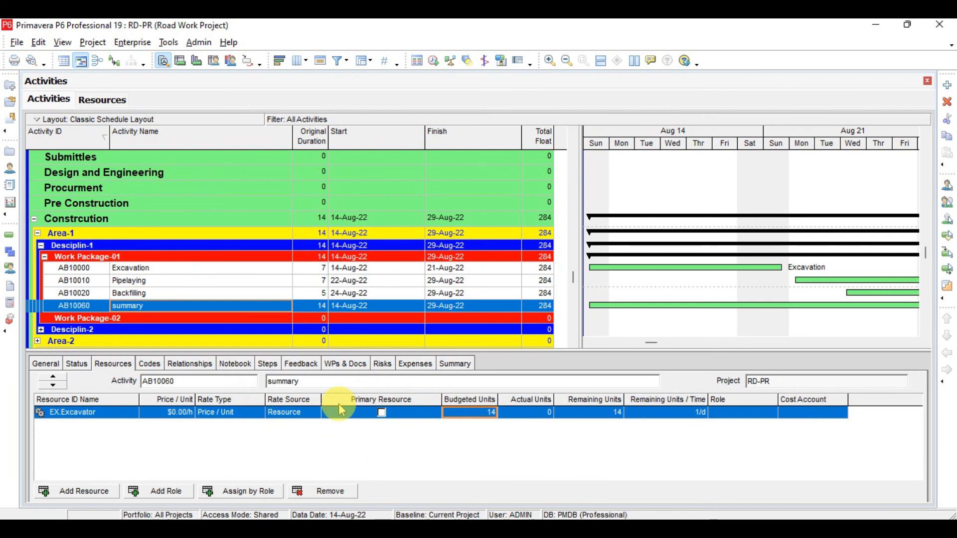
pyautogui.click(397, 415)
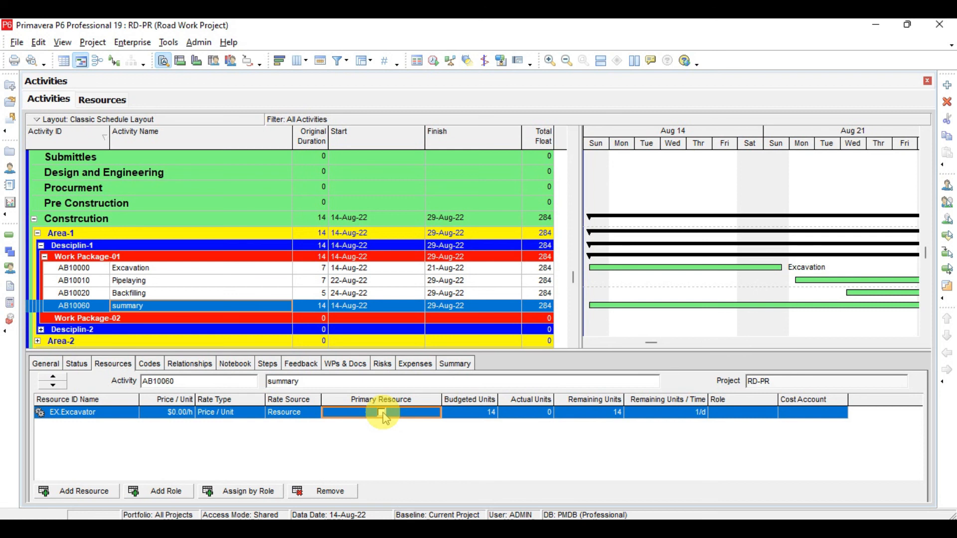
# Step: Review the available activity types in the summary activity's general details
pyautogui.click(43, 365)
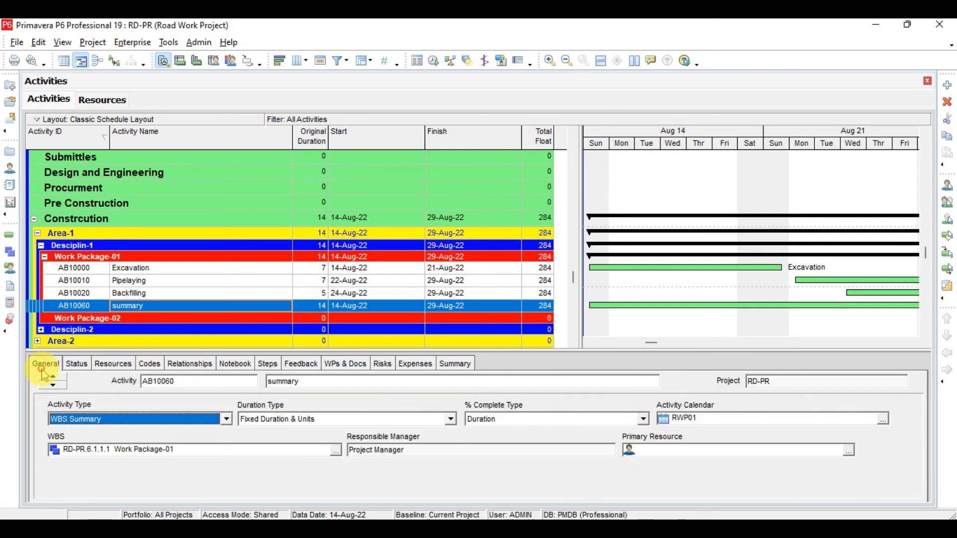
pyautogui.click(128, 420)
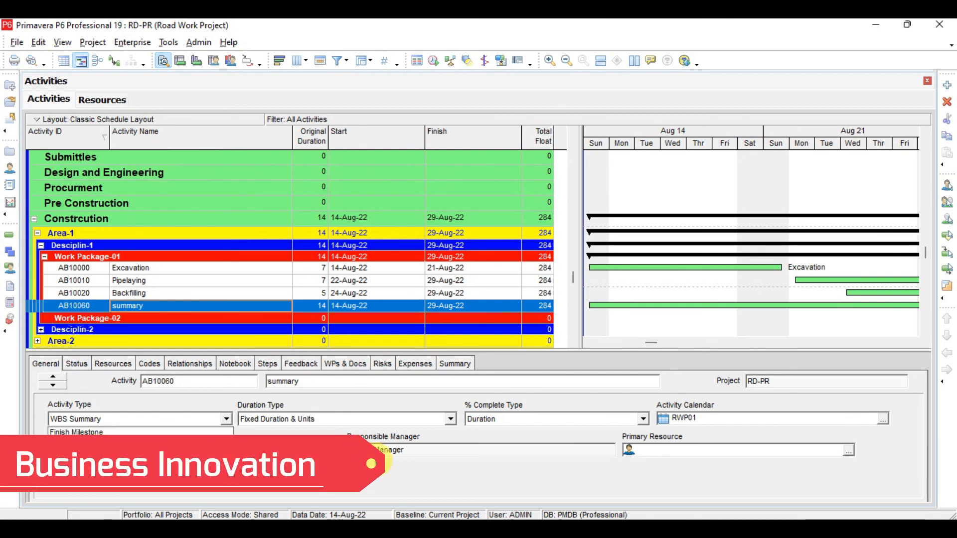
pyautogui.click(880, 28)
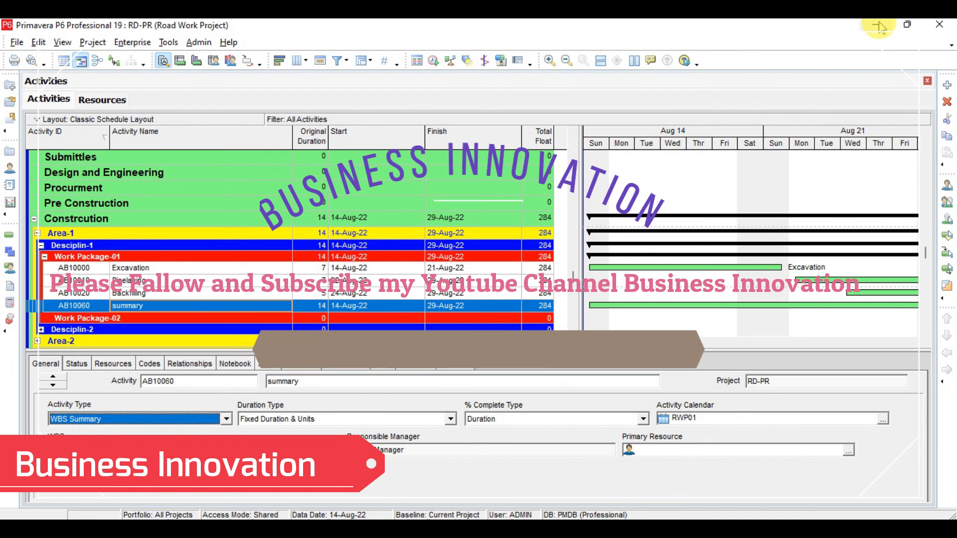